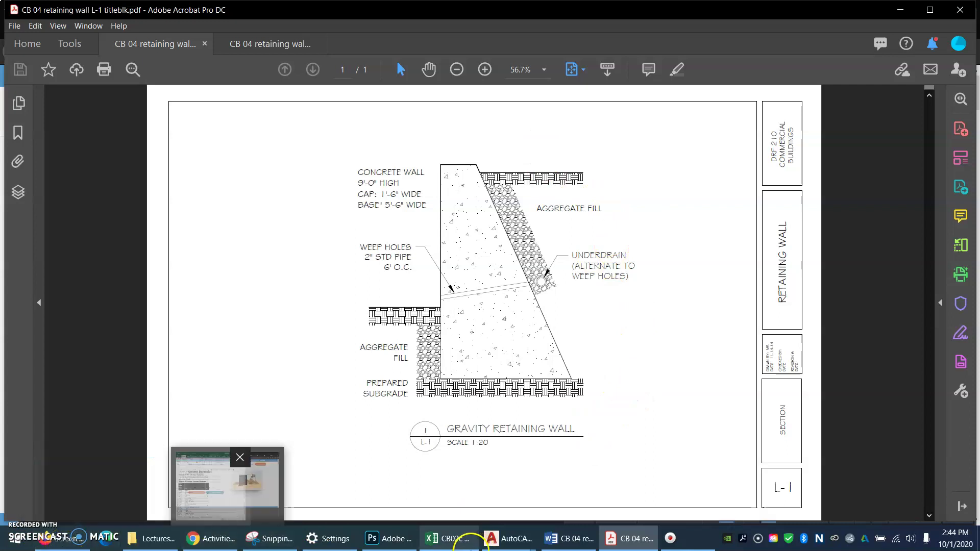
# Switch to the AutoCAD drawing CB 04 retaining wall demo practice, open its B Sheet layout and activate the empty viewport.
pyautogui.moveTo(514, 549)
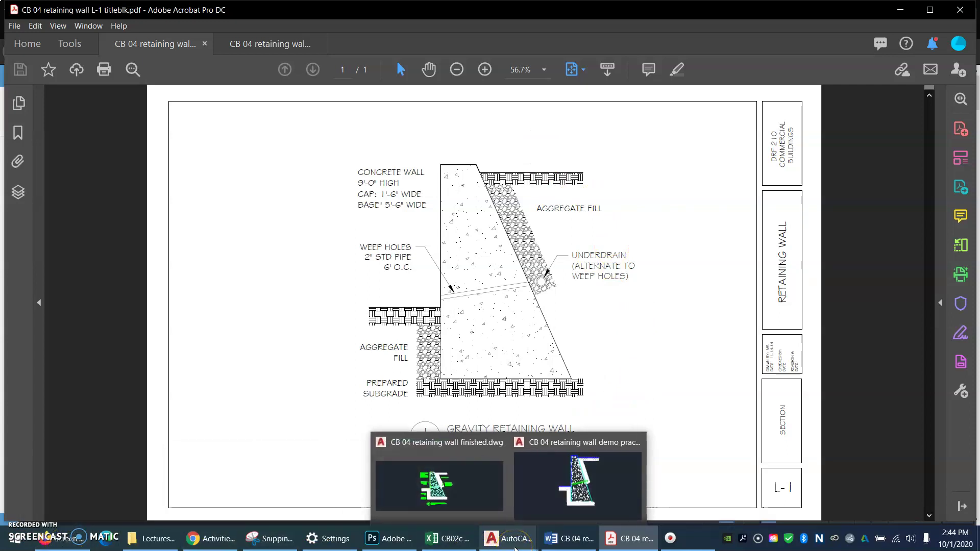
pyautogui.click(535, 511)
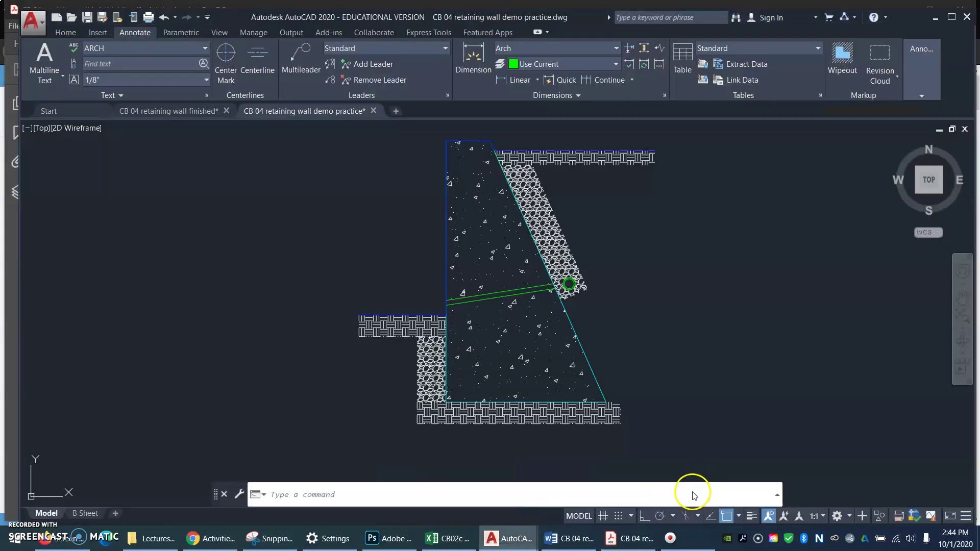
pyautogui.click(92, 514)
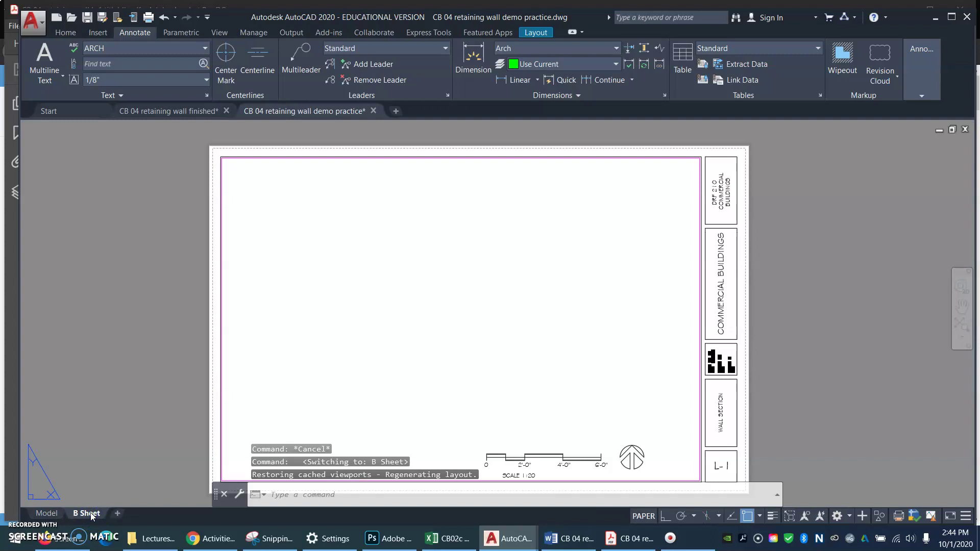
pyautogui.write('Z')
pyautogui.press('Return')
pyautogui.write('A')
pyautogui.press('Return')
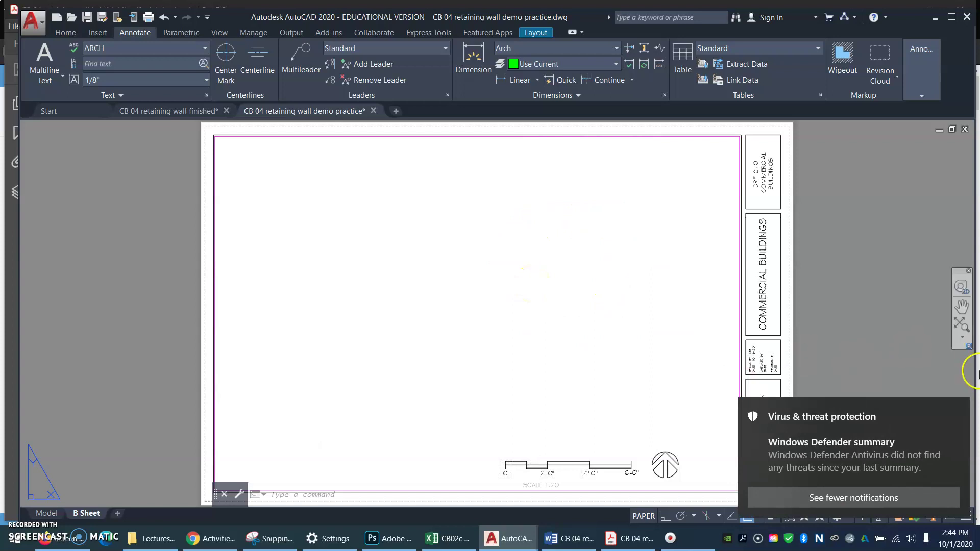
pyautogui.click(957, 410)
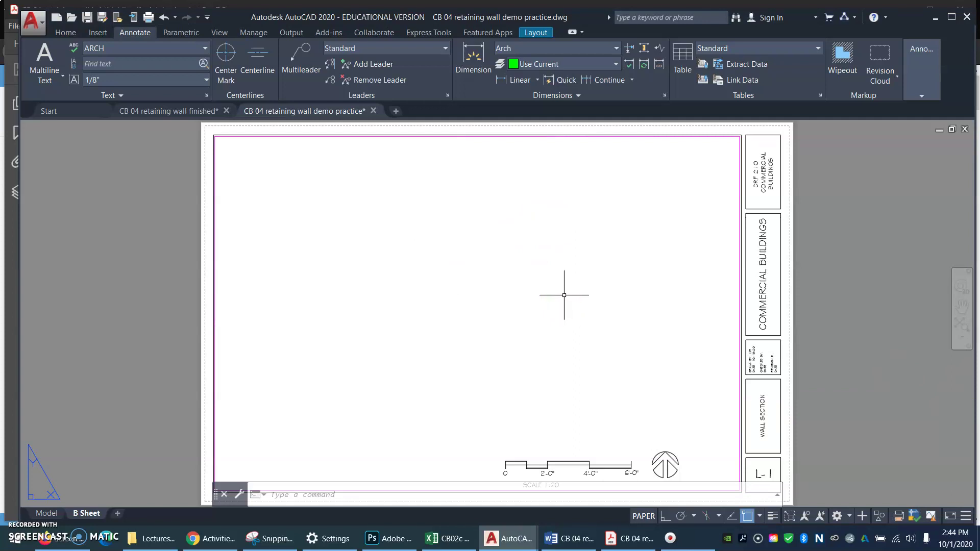
pyautogui.doubleClick(498, 300)
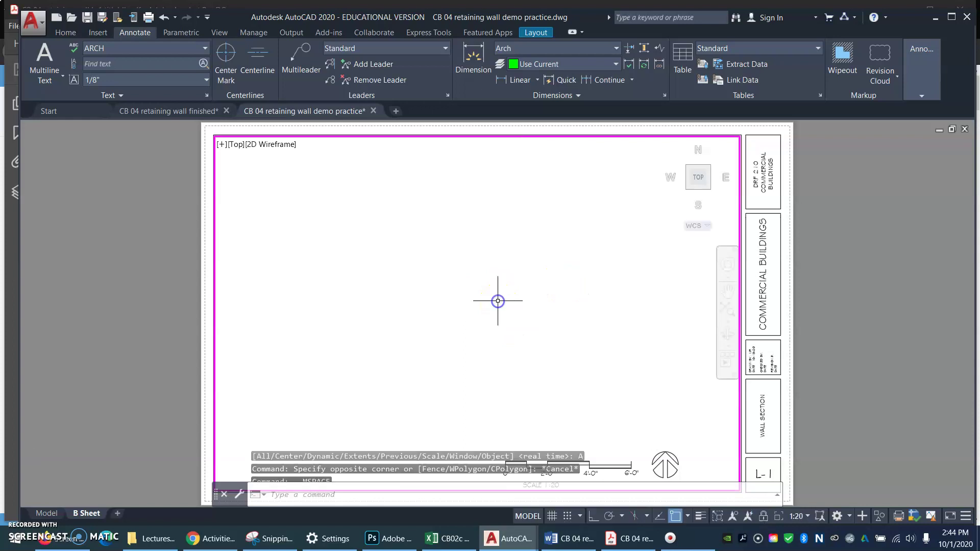
# Try to bring the wall section into the viewport by setting its scale to 1/8" = 1'-0" and panning.
pyautogui.click(801, 516)
pyautogui.click(807, 483)
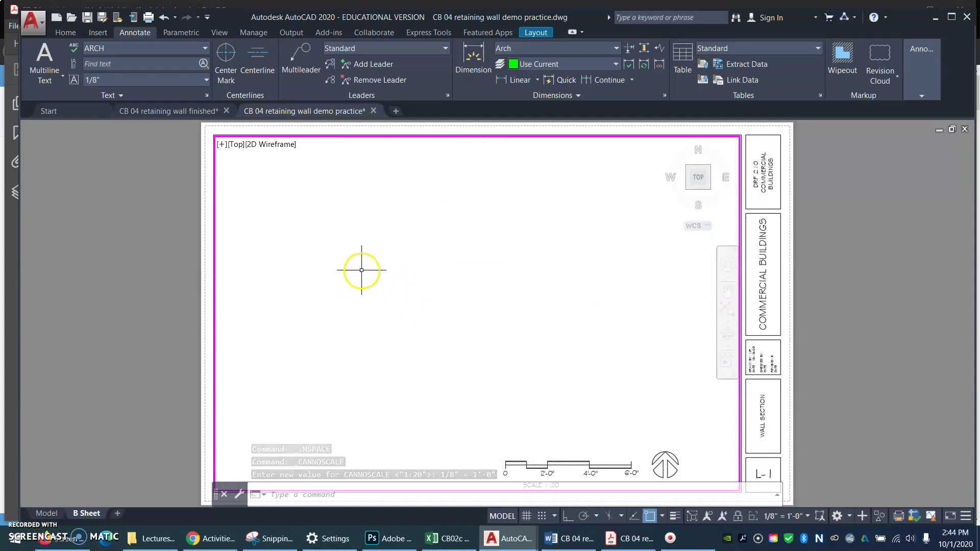
pyautogui.write('p')
pyautogui.press('Return')
pyautogui.moveTo(641, 347); pyautogui.dragTo(637, 347)
pyautogui.moveTo(641, 347)
pyautogui.mouseDown(button='middle')
pyautogui.moveTo(569, 244)
pyautogui.moveTo(377, 333)
pyautogui.moveTo(553, 252)
pyautogui.moveTo(550, 291)
pyautogui.mouseUp(button='middle')
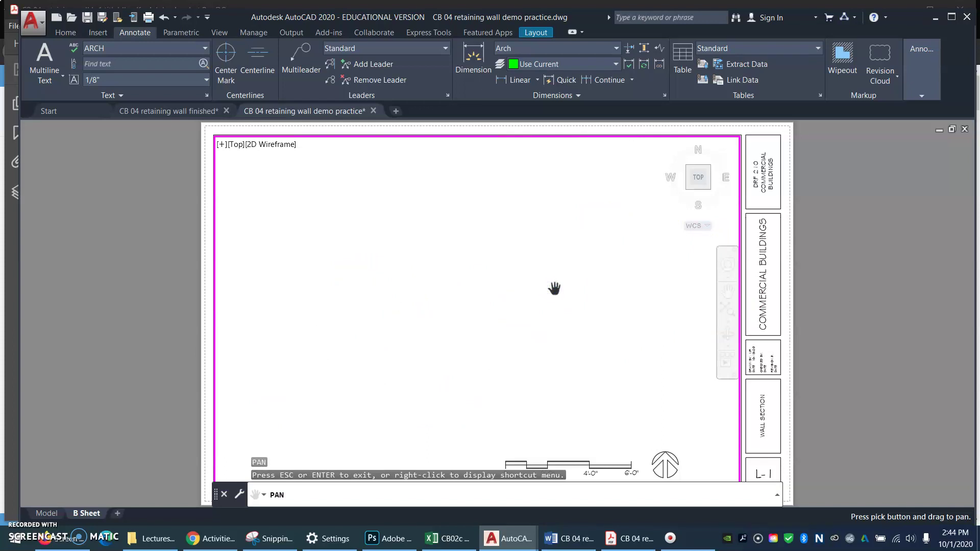
pyautogui.press('Escape')
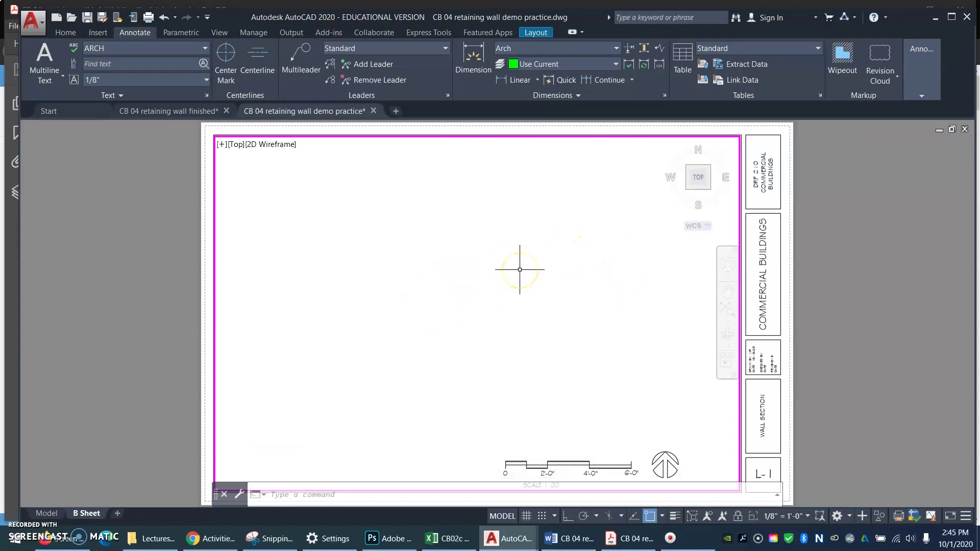
# Zoom the viewport to the drawing's extents and set the viewport scale to 1:20.
pyautogui.write('z')
pyautogui.press('Return')
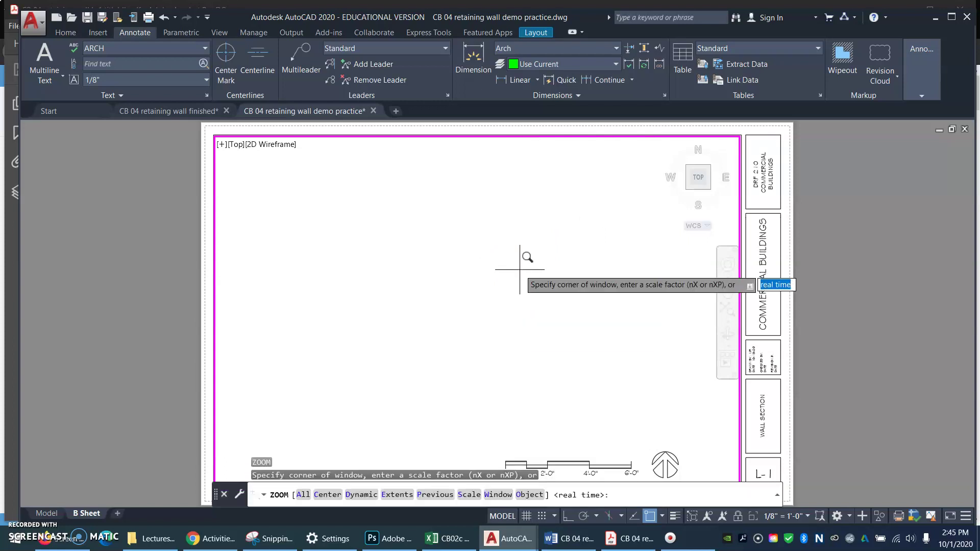
pyautogui.click(396, 495)
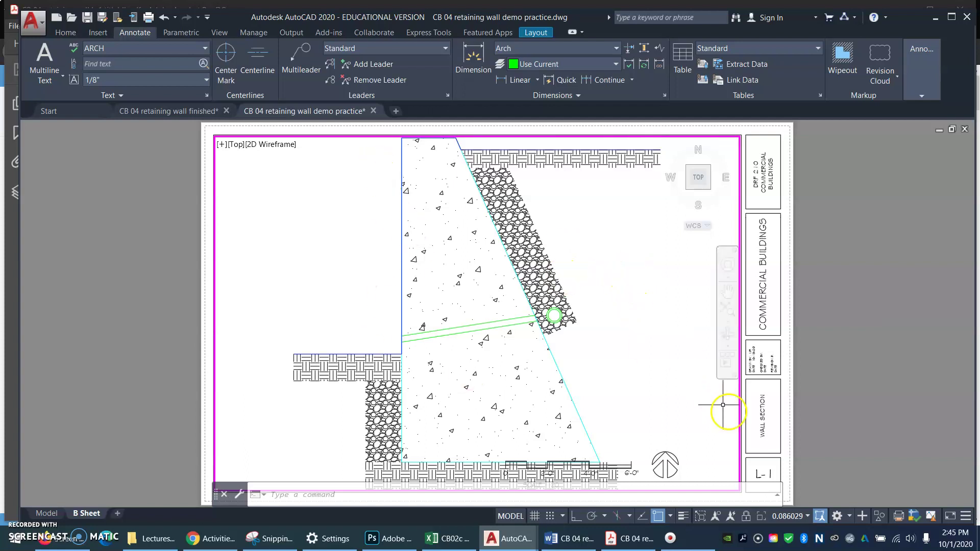
pyautogui.click(808, 517)
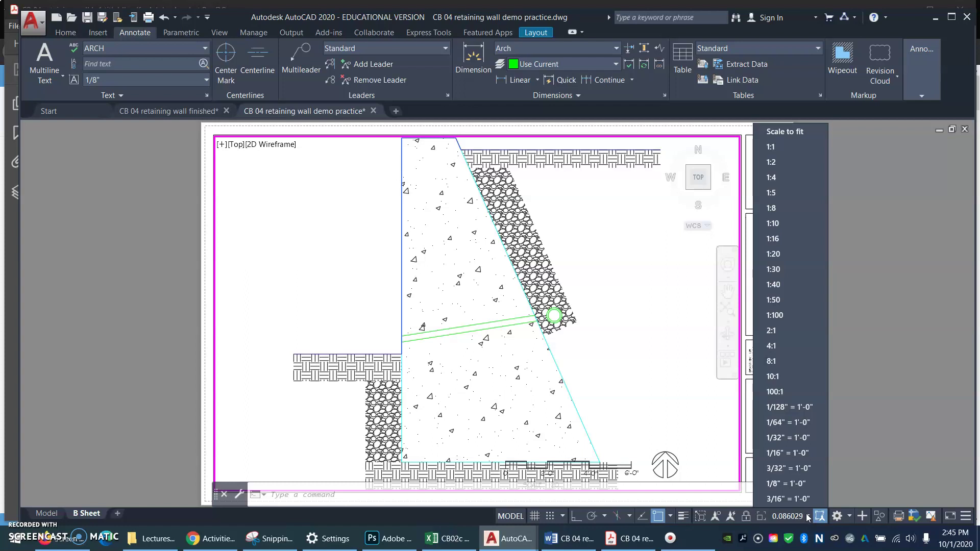
pyautogui.click(783, 254)
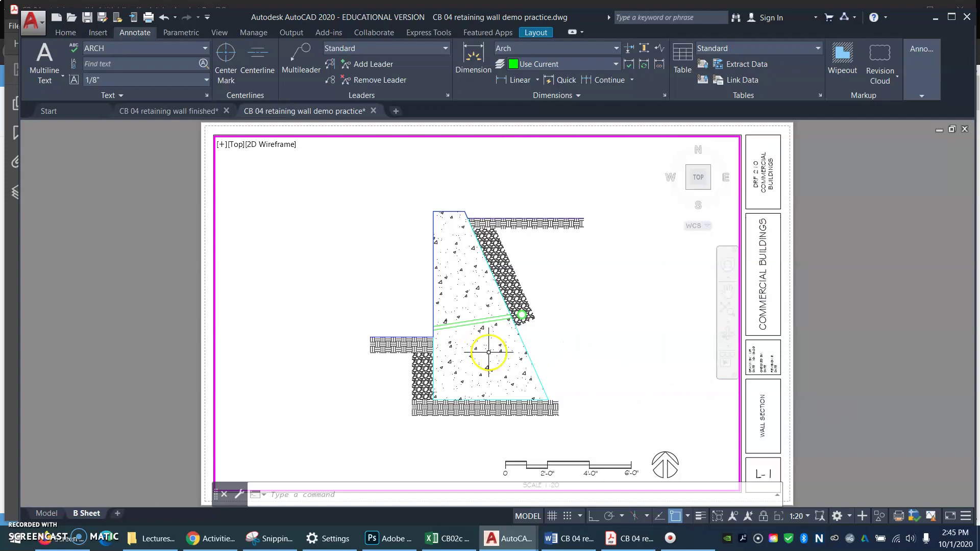
# Pan the wall section slightly upward within the viewport to clear the scale bar, and return to paper space.
pyautogui.write('p')
pyautogui.press('Return')
pyautogui.moveTo(570, 338); pyautogui.dragTo(577, 319)
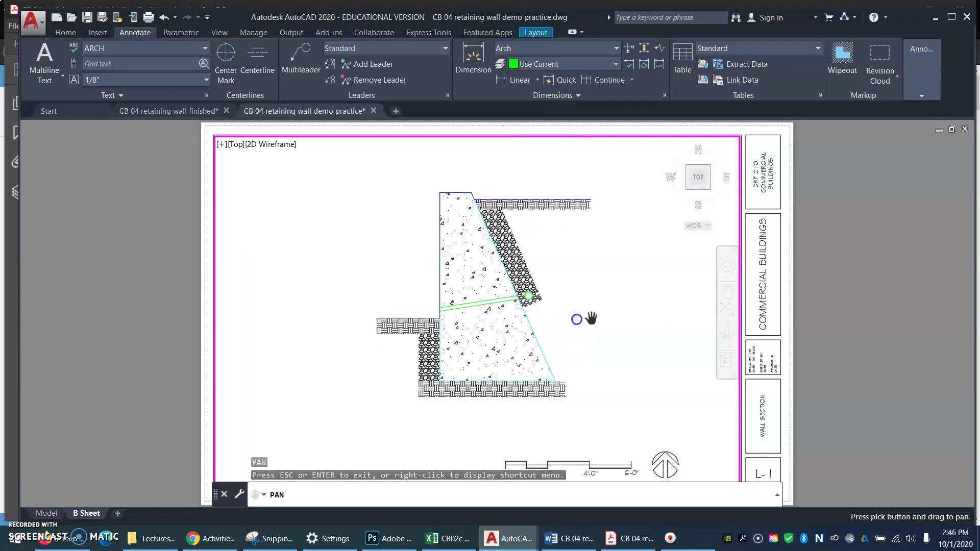
pyautogui.press('Escape')
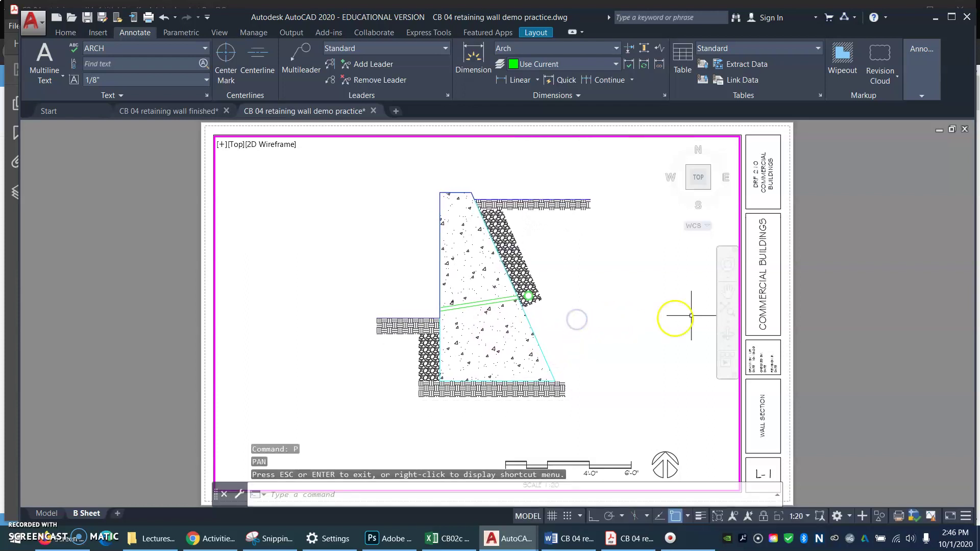
pyautogui.doubleClick(804, 258)
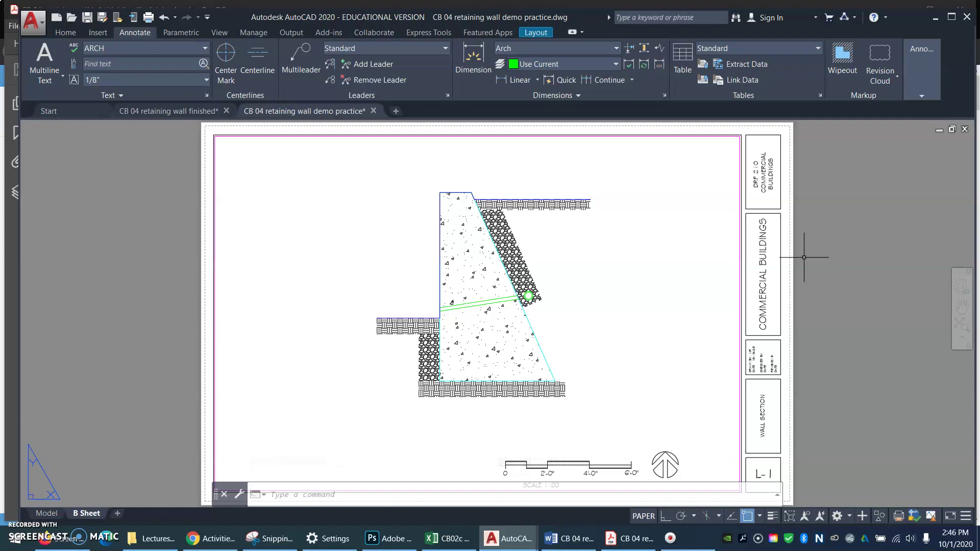
pyautogui.click(802, 343)
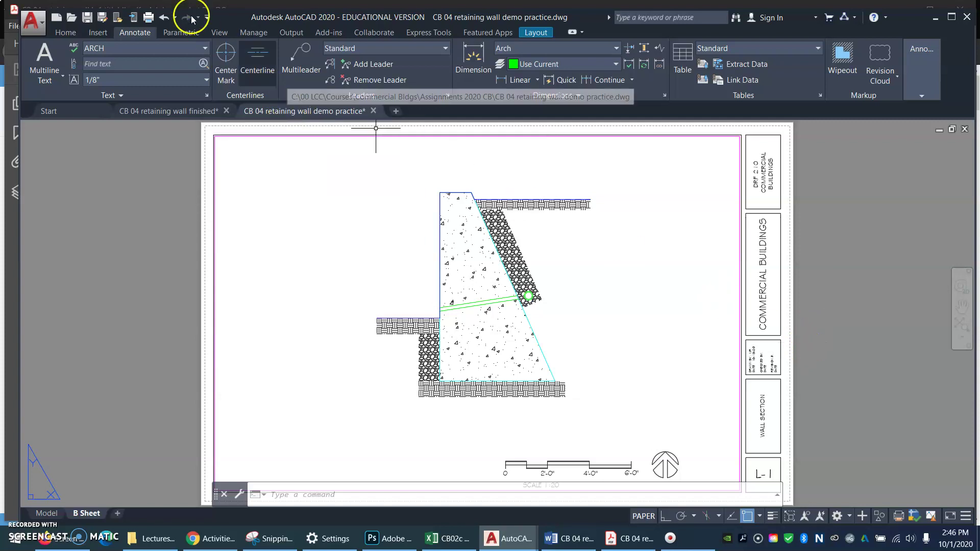
# Begin a single-line text note left of the wall, 1/8" high with 0 rotation, with the first line CONCRETE WALL.
pyautogui.click(66, 32)
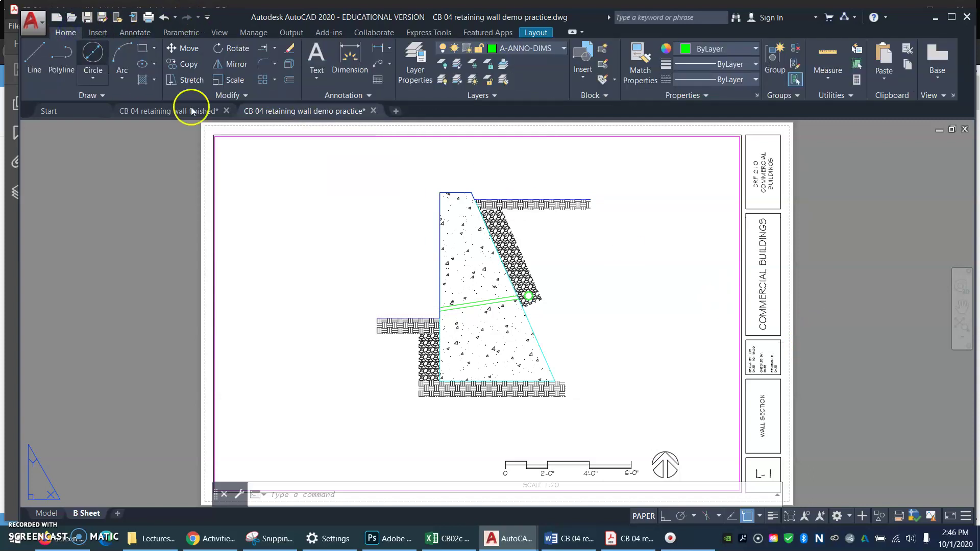
pyautogui.click(317, 76)
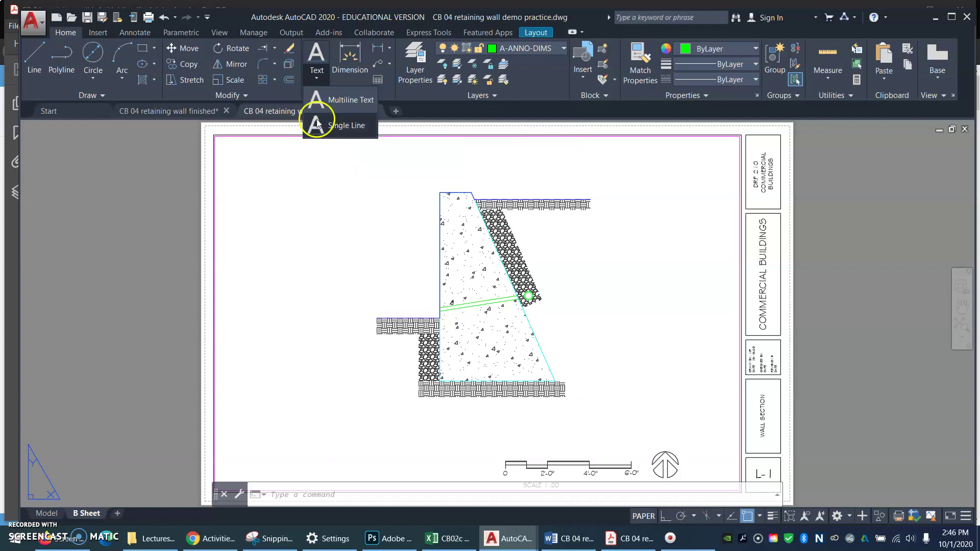
pyautogui.click(346, 128)
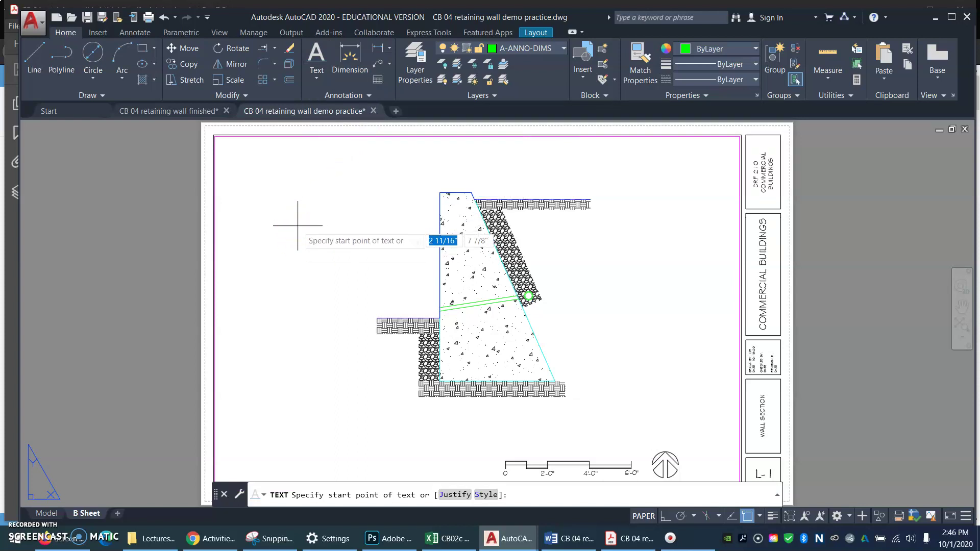
pyautogui.click(359, 231)
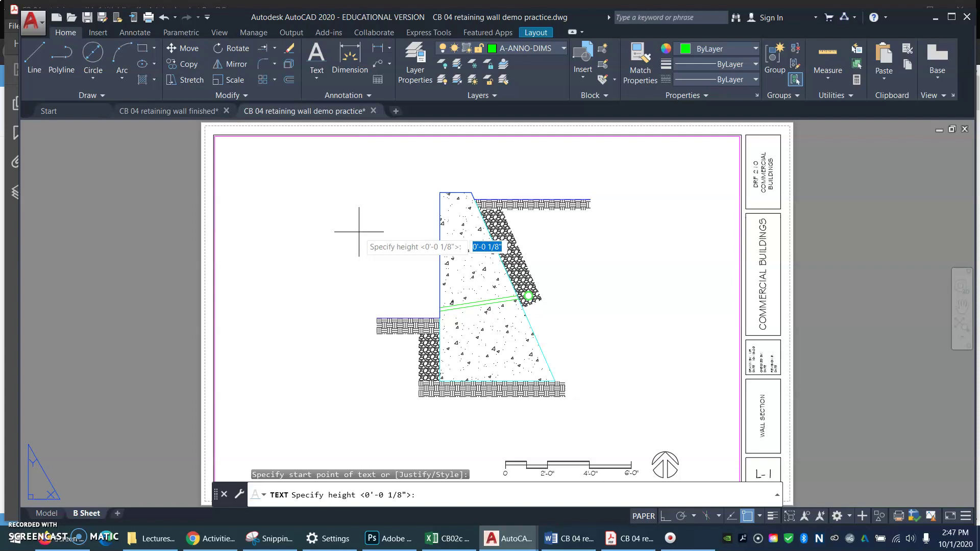
pyautogui.press('Return')
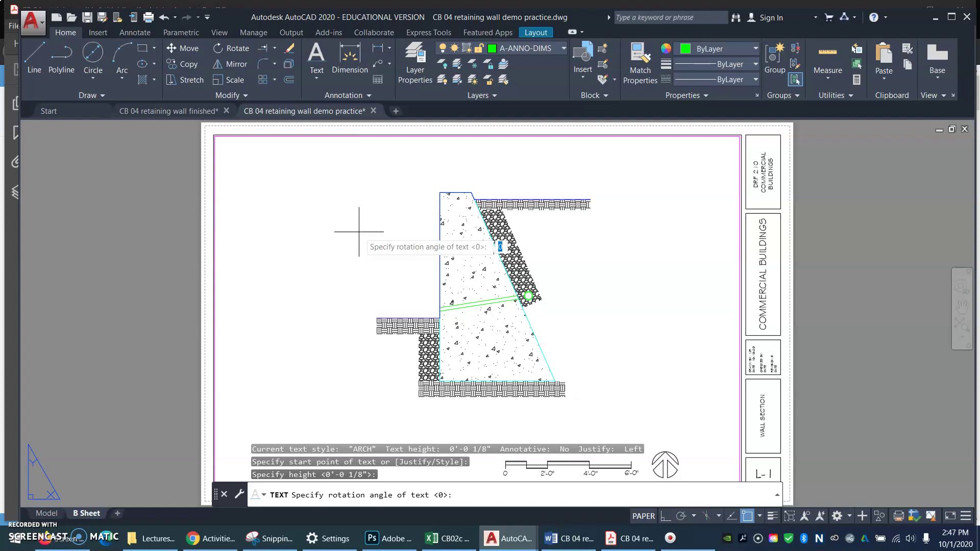
pyautogui.press('Return')
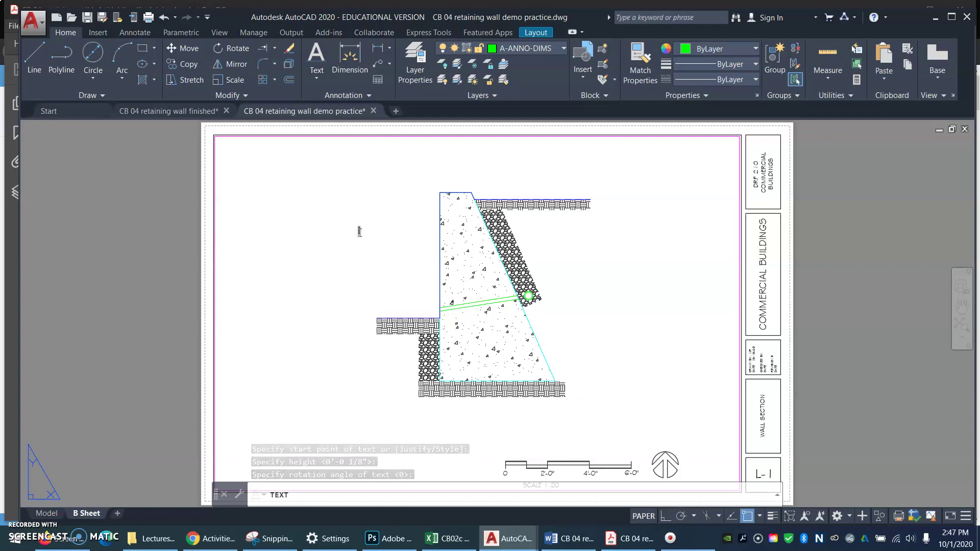
pyautogui.write('CONCRETE WAL')
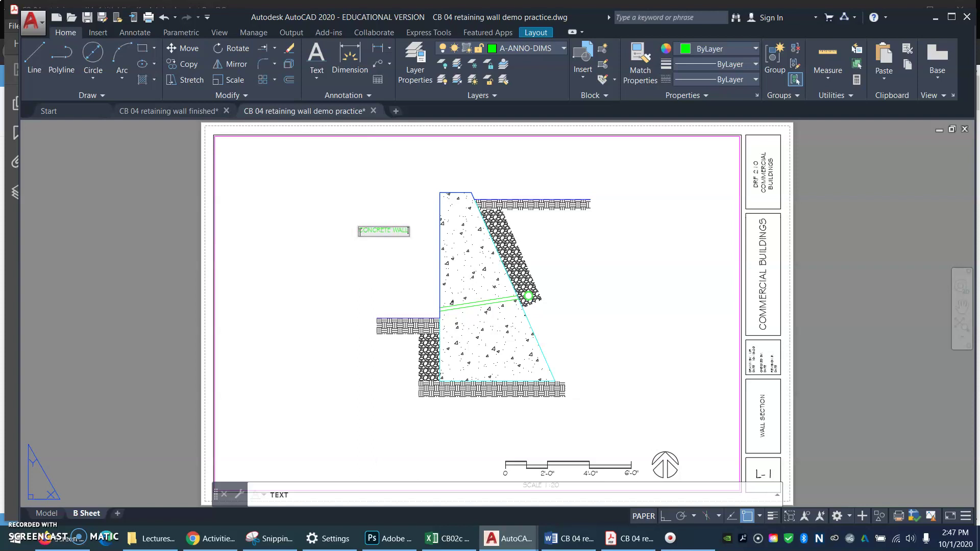
pyautogui.write('L')
pyautogui.press('Return')
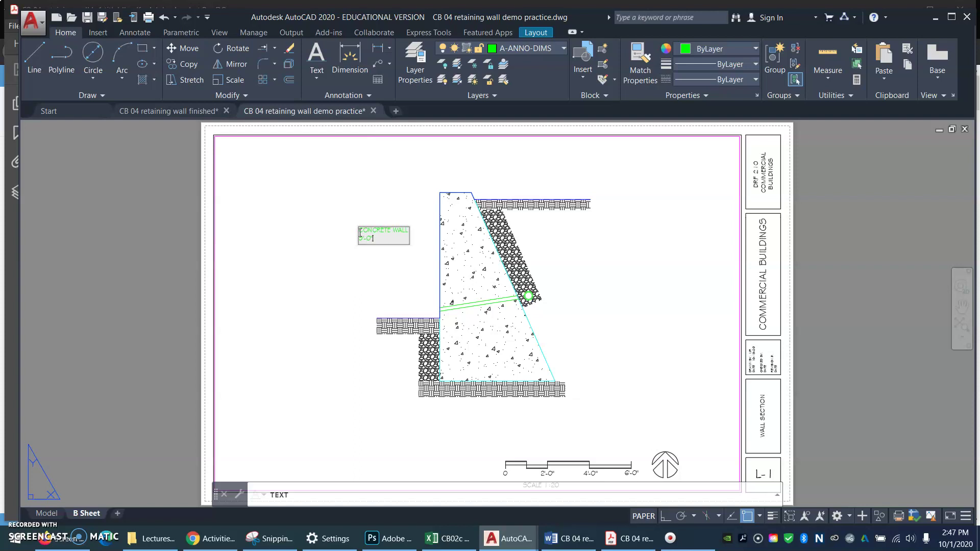
# Complete the concrete wall note with the lines 9'-0" HIGH and CAP: 1'-6" WIDE, and finish the text.
pyautogui.press('Return')
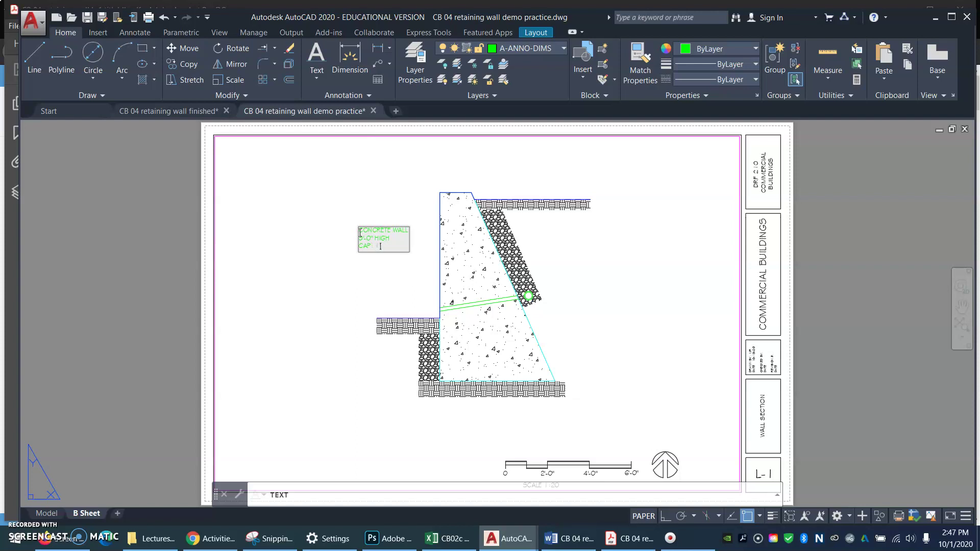
pyautogui.write('CAP : 1\'-6" WIDE')
pyautogui.press('Return')
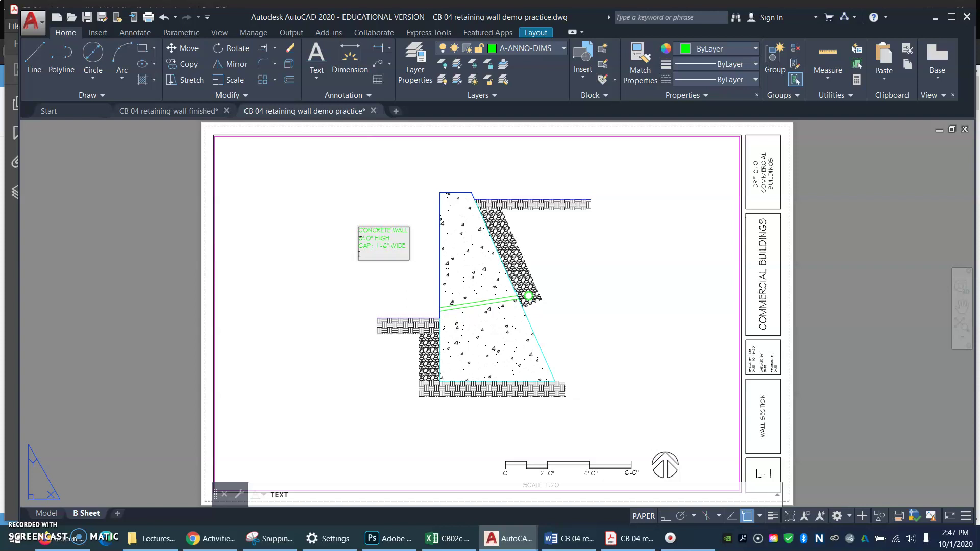
pyautogui.press('Return')
pyautogui.click(425, 284)
pyautogui.click(361, 219)
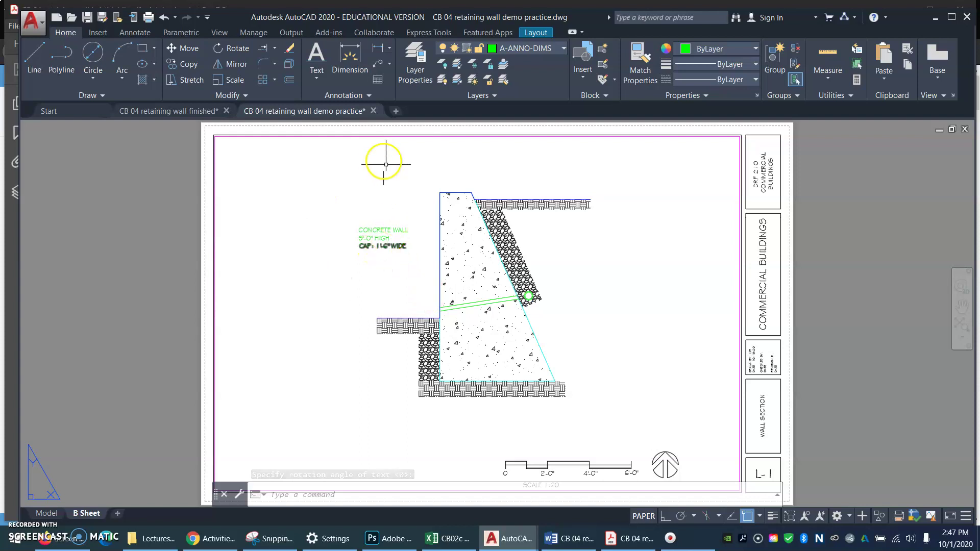
# Create a multiline text box left of the wall's base and write PREPARED SUBGRADE on two lines.
pyautogui.click(317, 81)
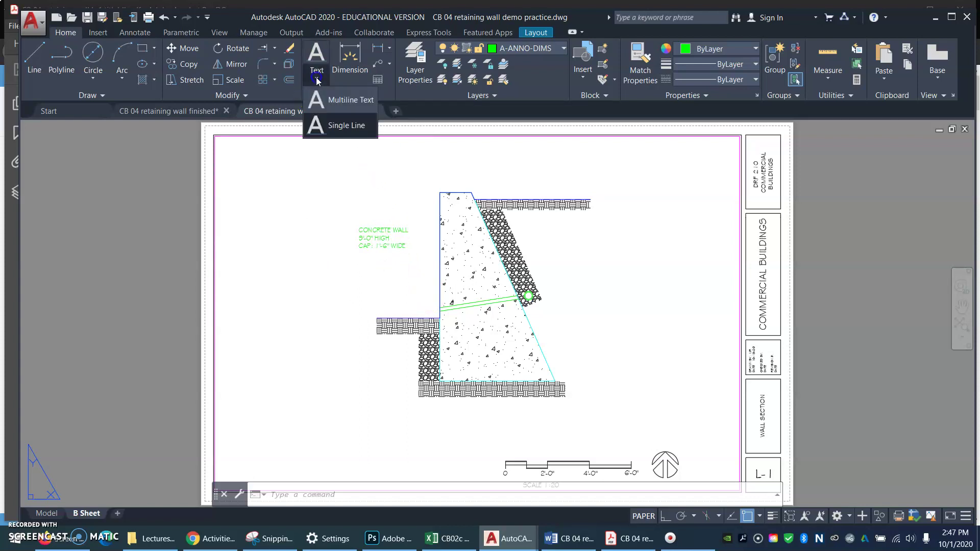
pyautogui.click(333, 99)
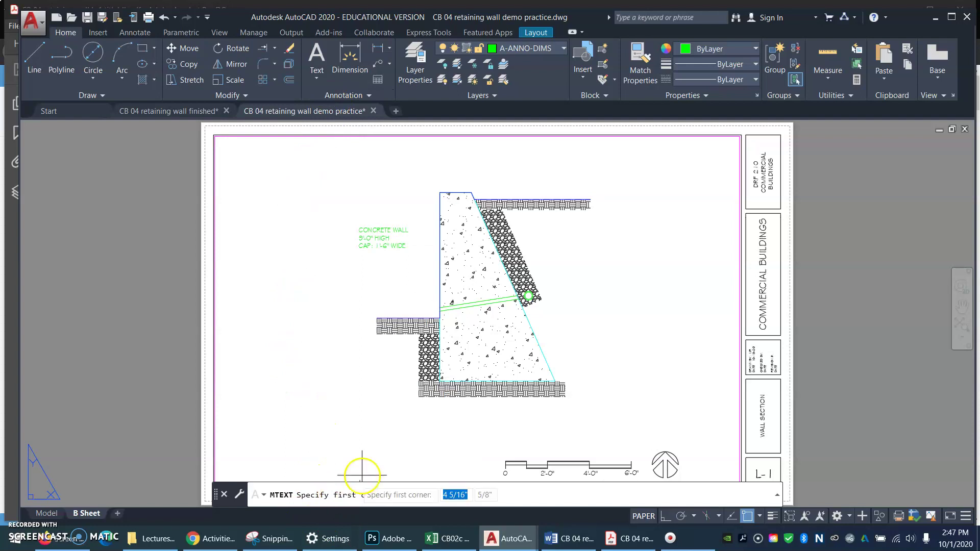
pyautogui.click(359, 400)
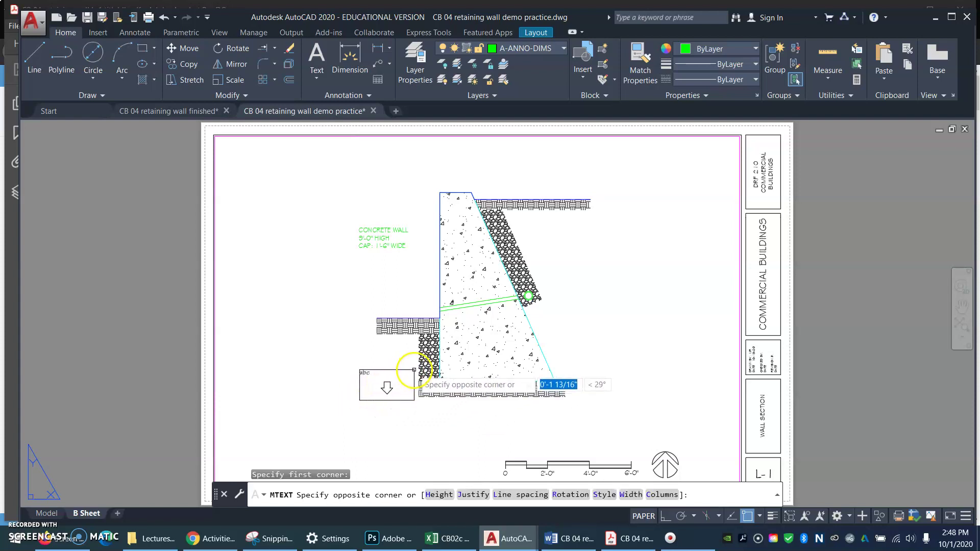
pyautogui.click(415, 373)
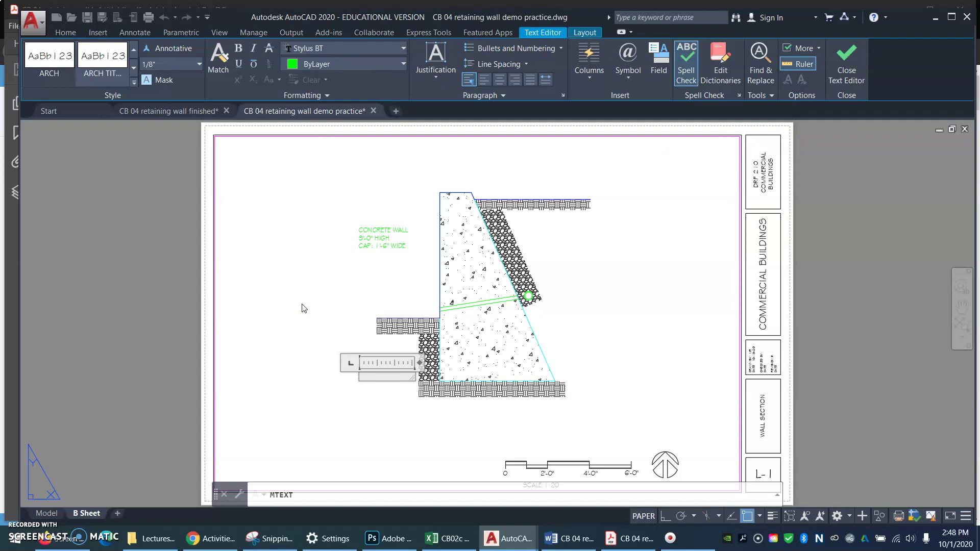
pyautogui.write('FRE')
pyautogui.write('PARED')
pyautogui.press('Return')
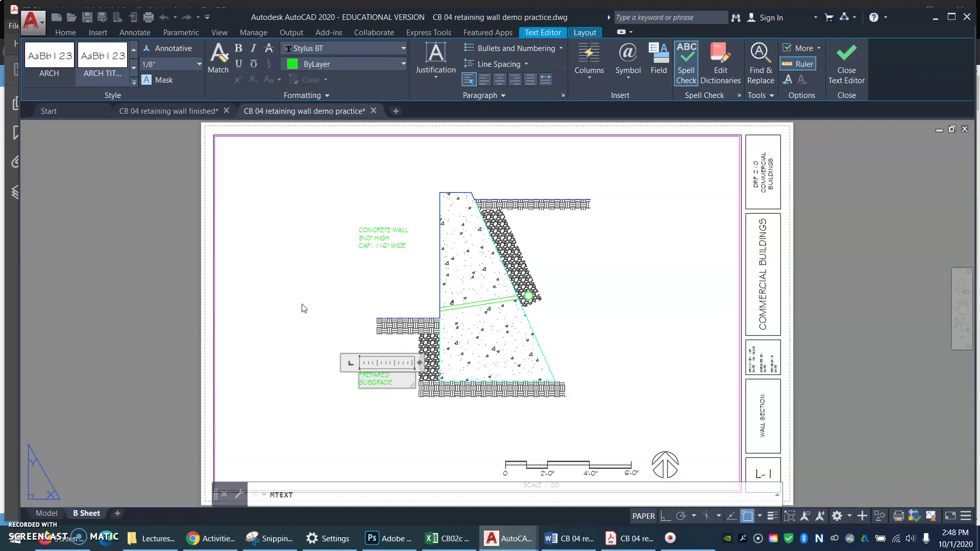
# Add three blank lines below SUBGRADE in the multiline note and remove them again.
pyautogui.press('Return')
pyautogui.press('Return')
pyautogui.press('Return')
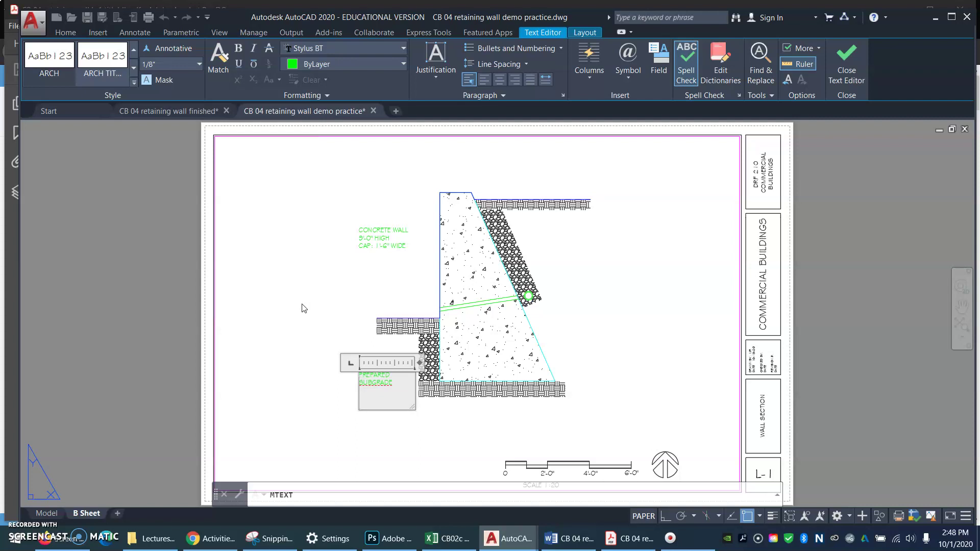
pyautogui.press('BackSpace')
pyautogui.press('BackSpace')
pyautogui.press('BackSpace')
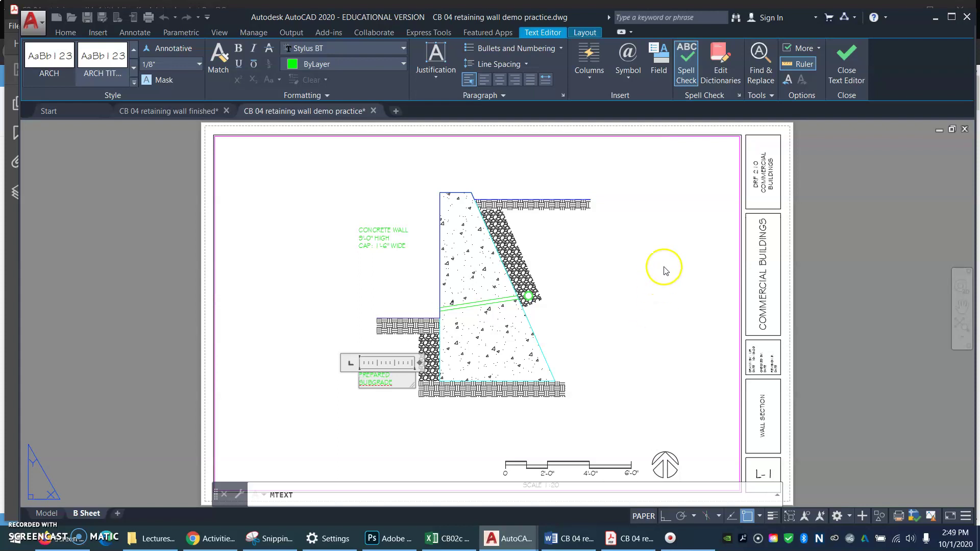
# Finish the PREPARED SUBGRADE note and place a multileader pointing at the underdrain circle, with its landing up and right of the aggregate.
pyautogui.click(851, 60)
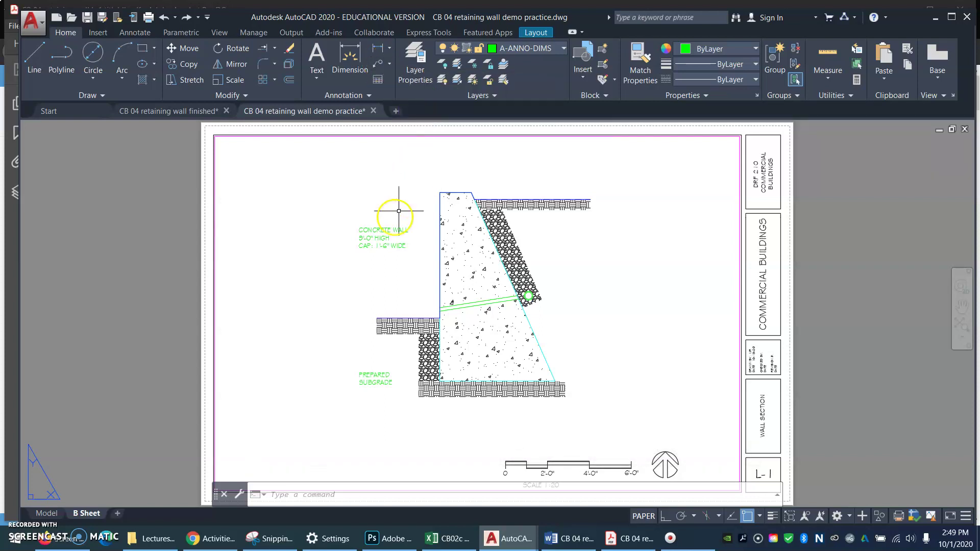
pyautogui.write('Z')
pyautogui.press('Return')
pyautogui.click(345, 391)
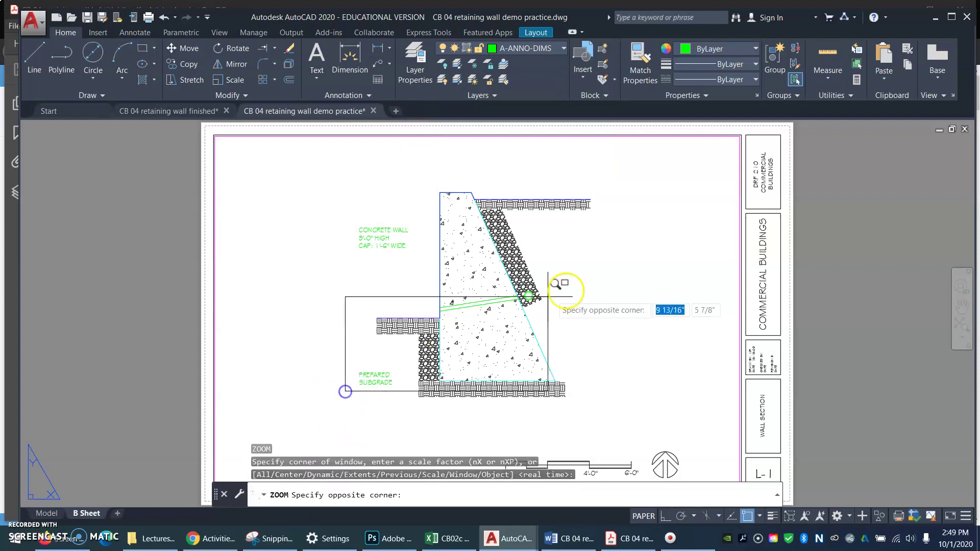
pyautogui.click(648, 206)
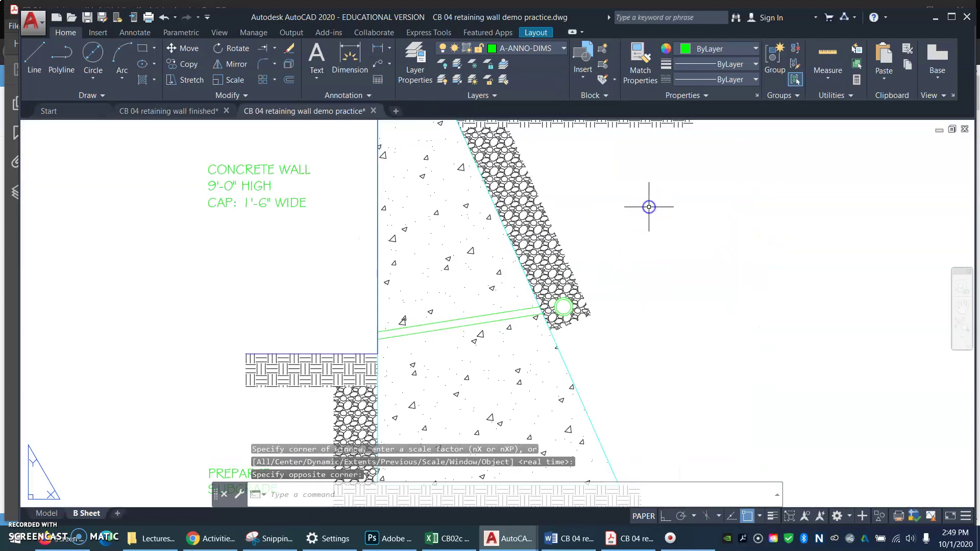
pyautogui.click(384, 63)
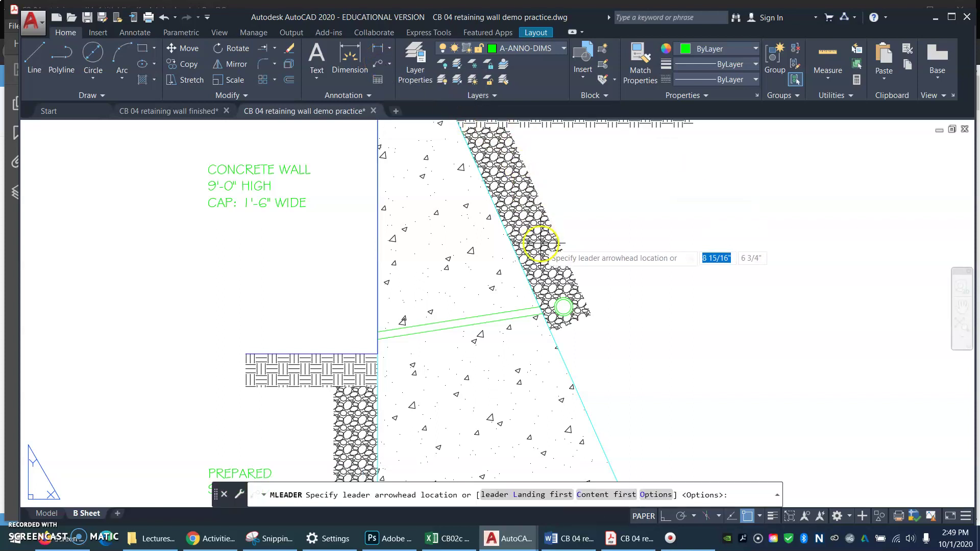
pyautogui.click(569, 297)
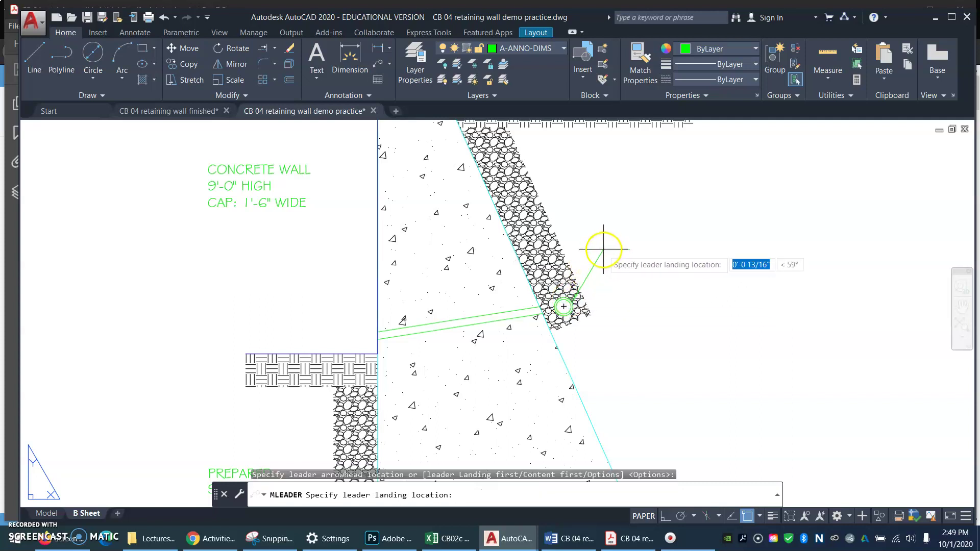
pyautogui.click(640, 213)
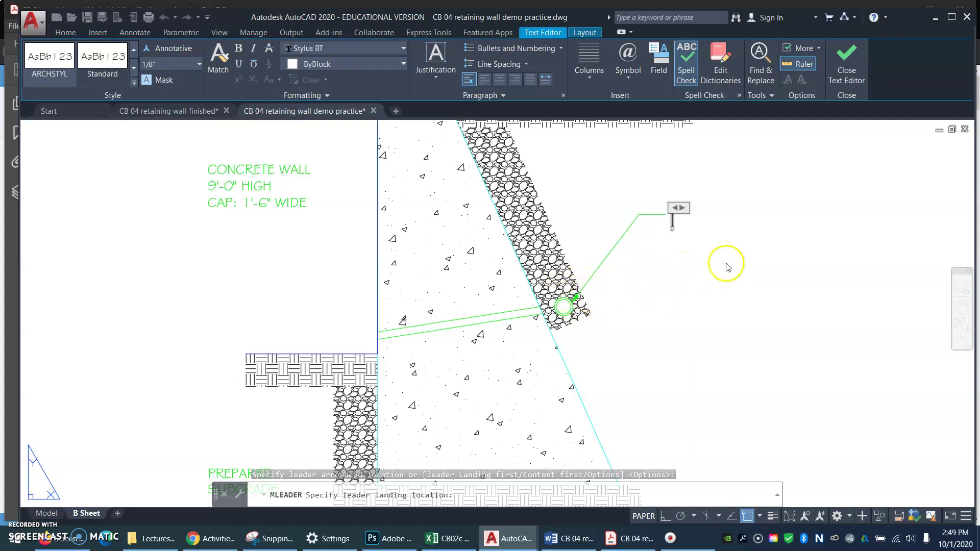
# Write UNDERDRAIN (ALTERNATE TO WEEP HOLES) on three lines as the leader's text and finish it.
pyautogui.write('U')
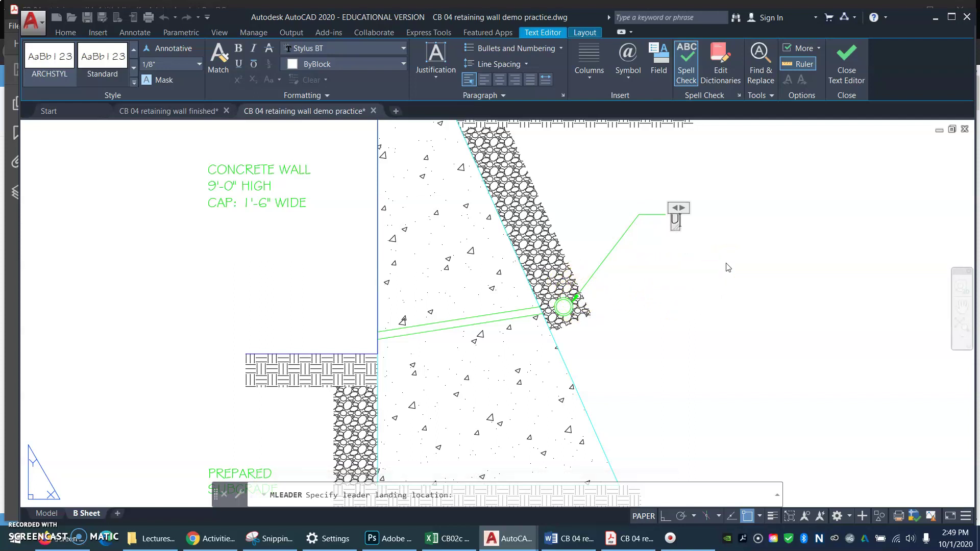
pyautogui.write('NDERDRAIN')
pyautogui.press('Return')
pyautogui.write('(ALTERNATE TO')
pyautogui.press('Return')
pyautogui.write('WEEP HOLES')
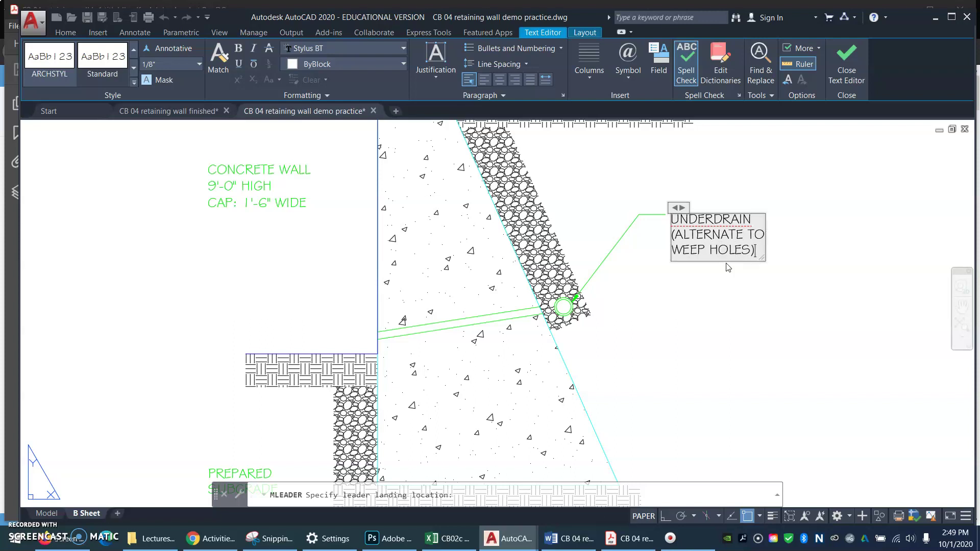
pyautogui.click(848, 61)
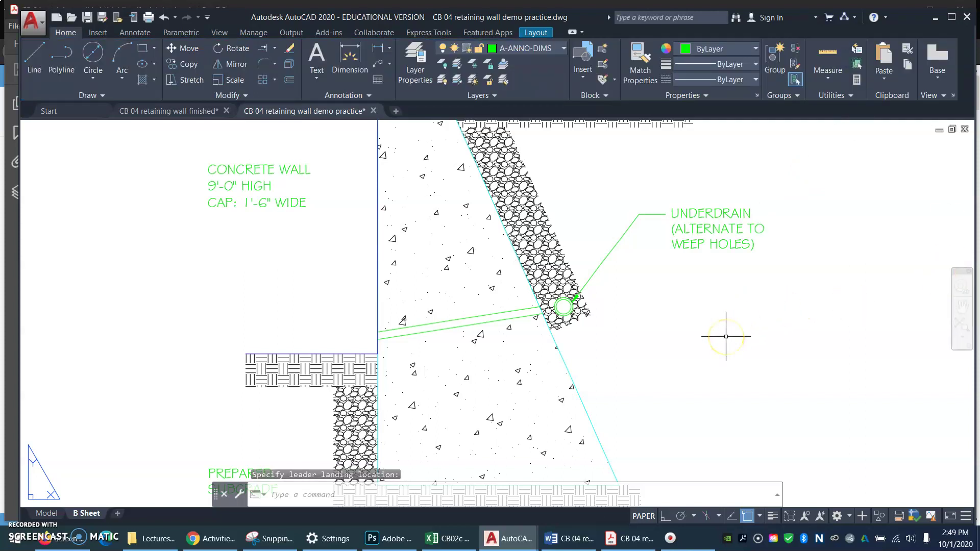
# Place a second multileader pointing at the weep hole pipe, with its landing left of the wall and no text.
pyautogui.press('Return')
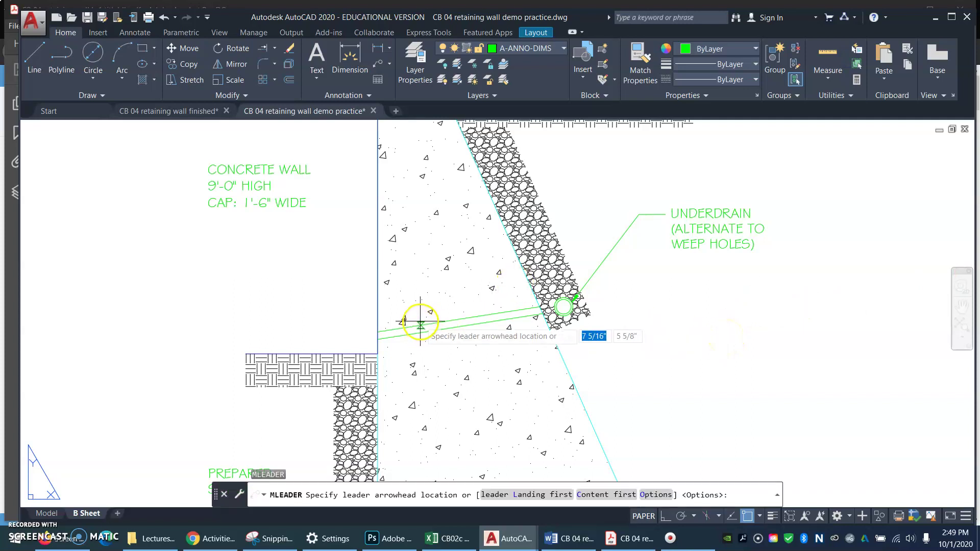
pyautogui.click(422, 322)
pyautogui.click(321, 254)
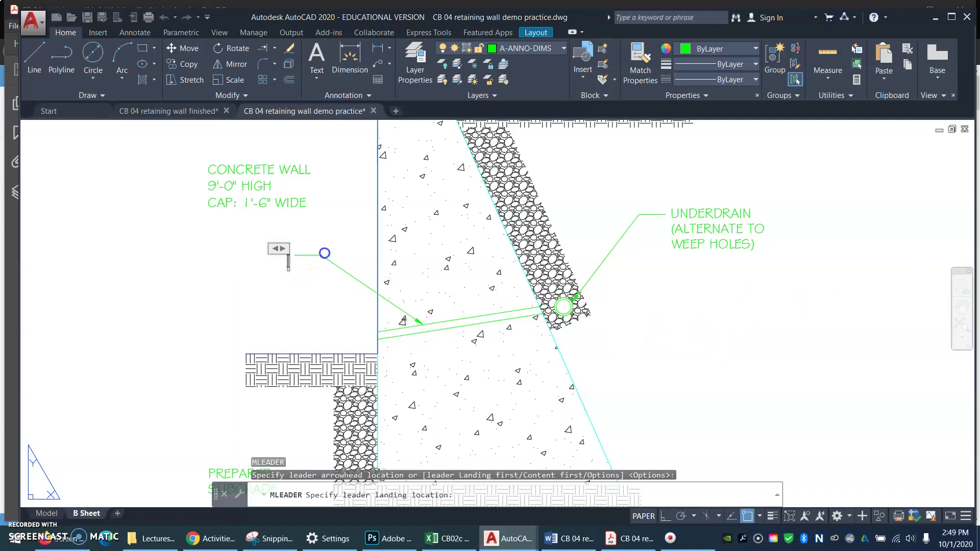
pyautogui.click(839, 346)
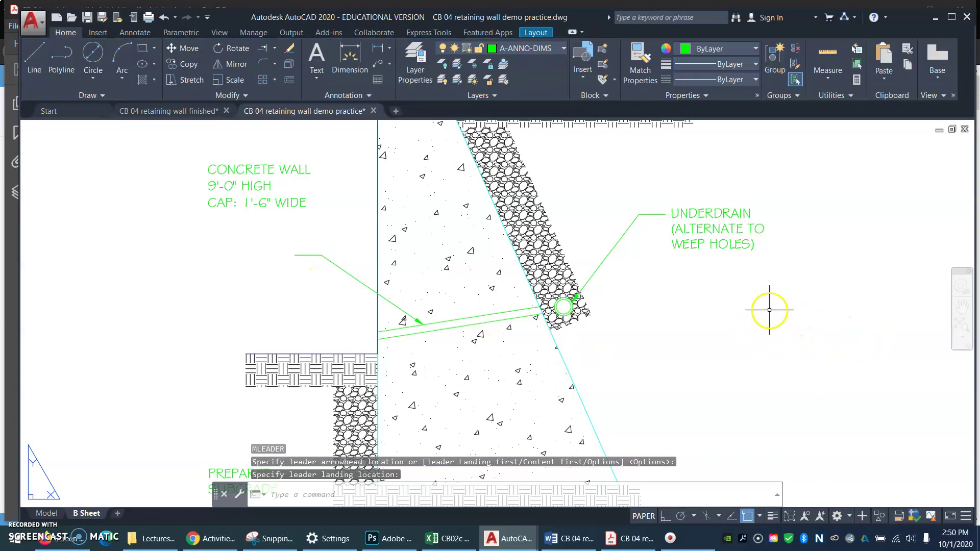
# Erase the north arrow symbol beside the graphic scale near the sheet's lower edge.
pyautogui.write('z')
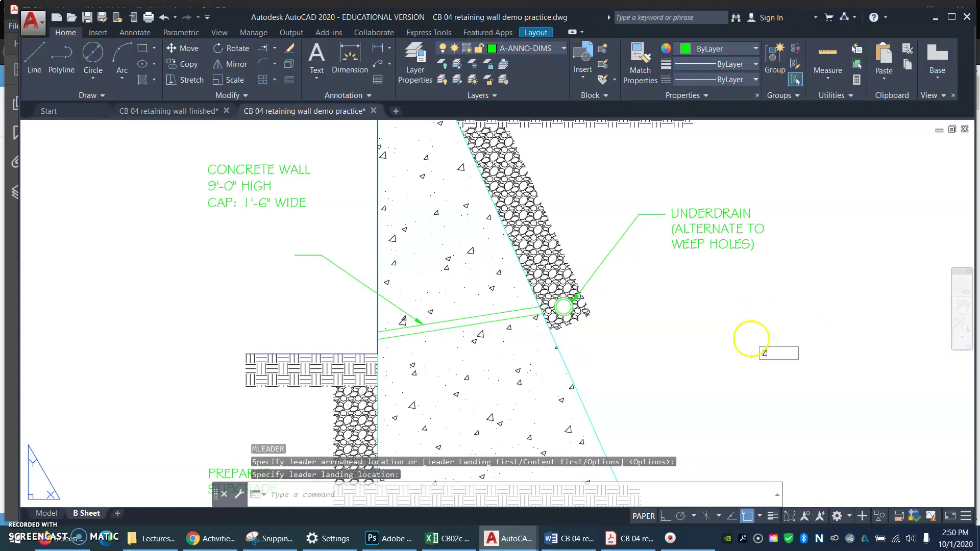
pyautogui.press('Return')
pyautogui.press('Return')
pyautogui.moveTo(752, 298); pyautogui.dragTo(743, 349)
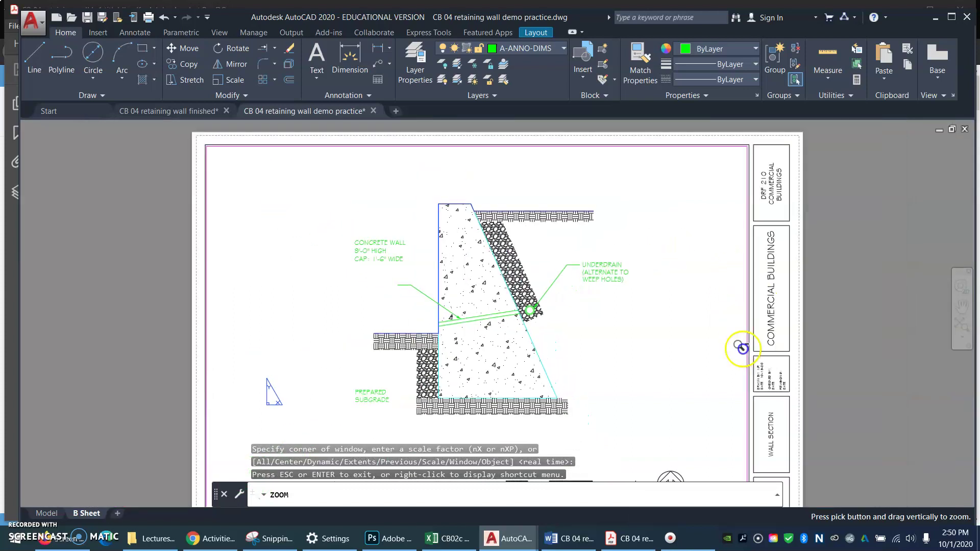
pyautogui.rightClick(714, 334)
pyautogui.click(740, 358)
pyautogui.moveTo(591, 357); pyautogui.dragTo(622, 271)
pyautogui.press('Escape')
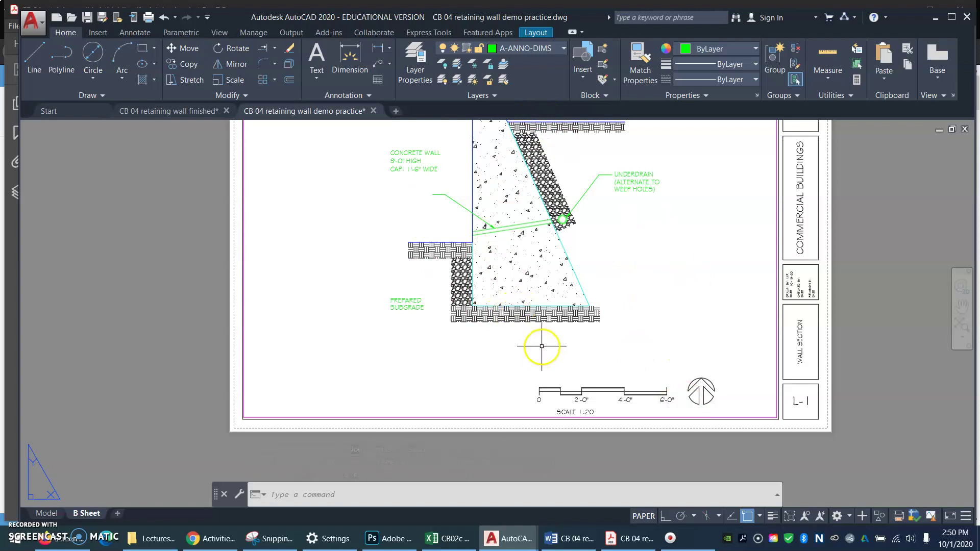
pyautogui.press('Delete')
pyautogui.click(682, 409)
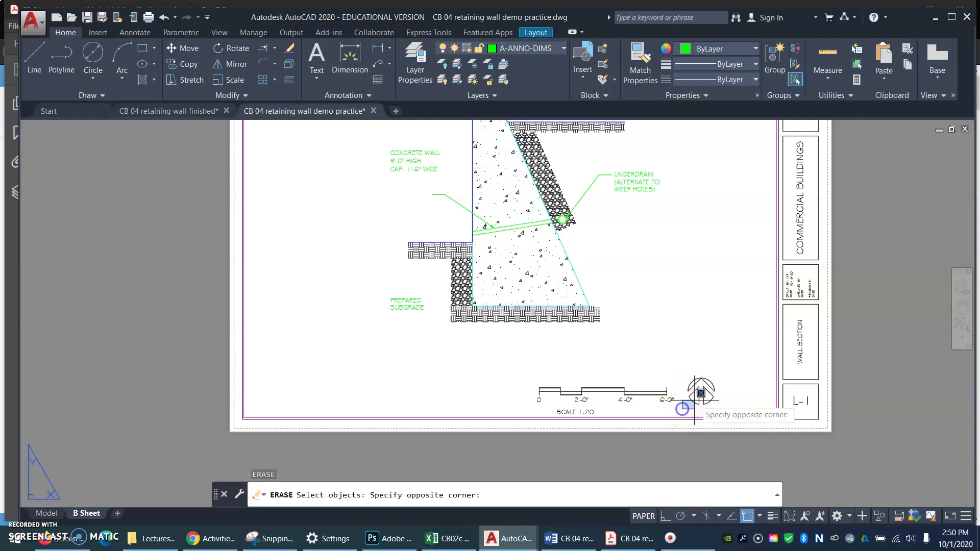
pyautogui.click(719, 373)
pyautogui.press('Return')
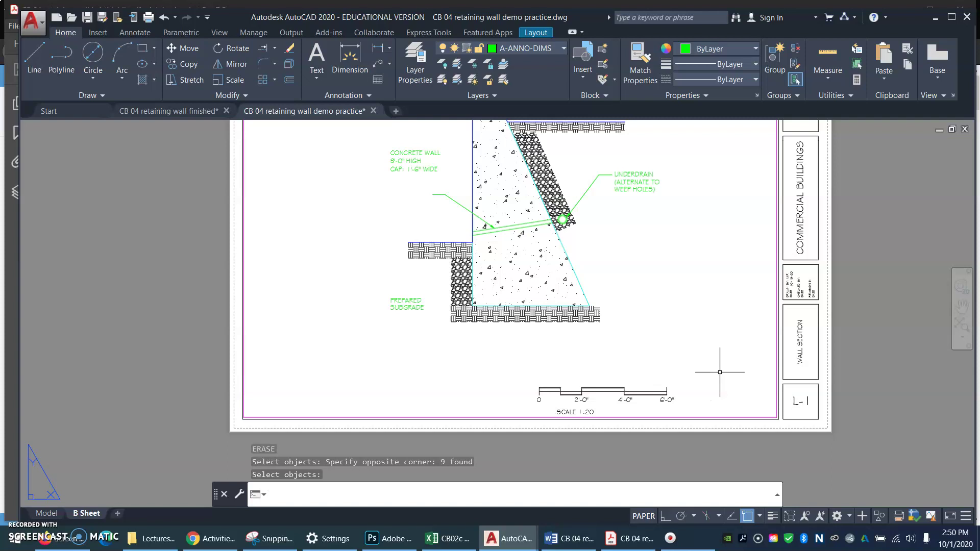
# Check the drawing title in the Acrobat reference PDF, and erase the graphic scale with its SCALE 1:20 label in the AutoCAD practice drawing.
pyautogui.click(618, 542)
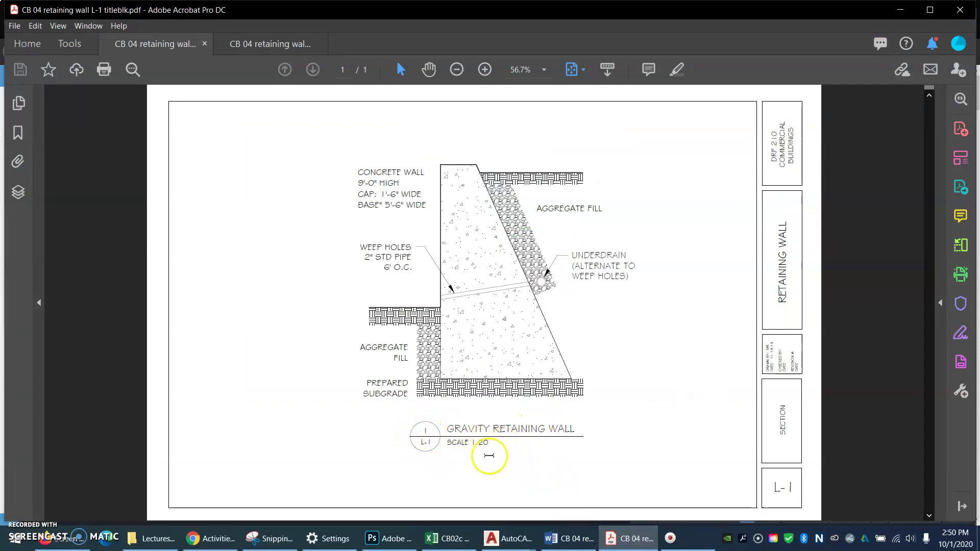
pyautogui.click(521, 541)
pyautogui.click(562, 493)
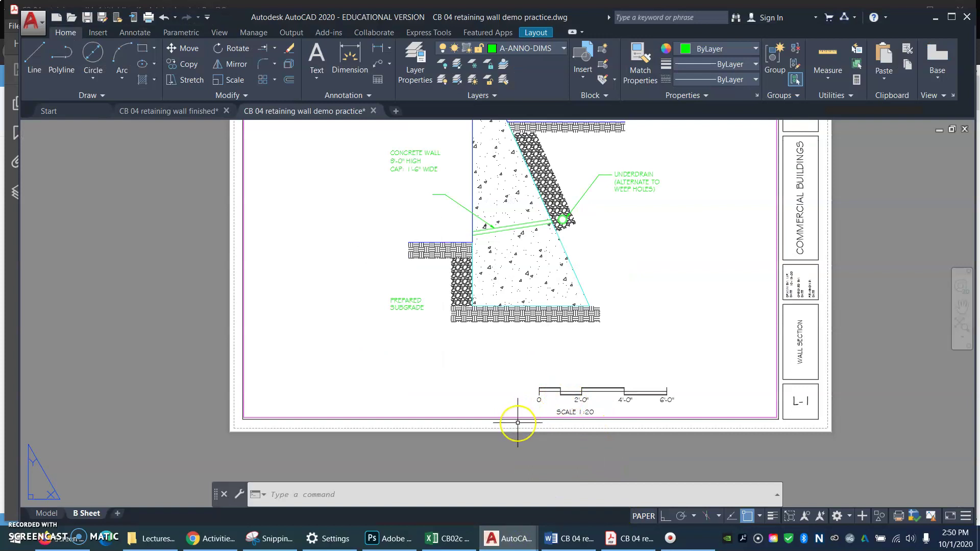
pyautogui.write('e')
pyautogui.press('Return')
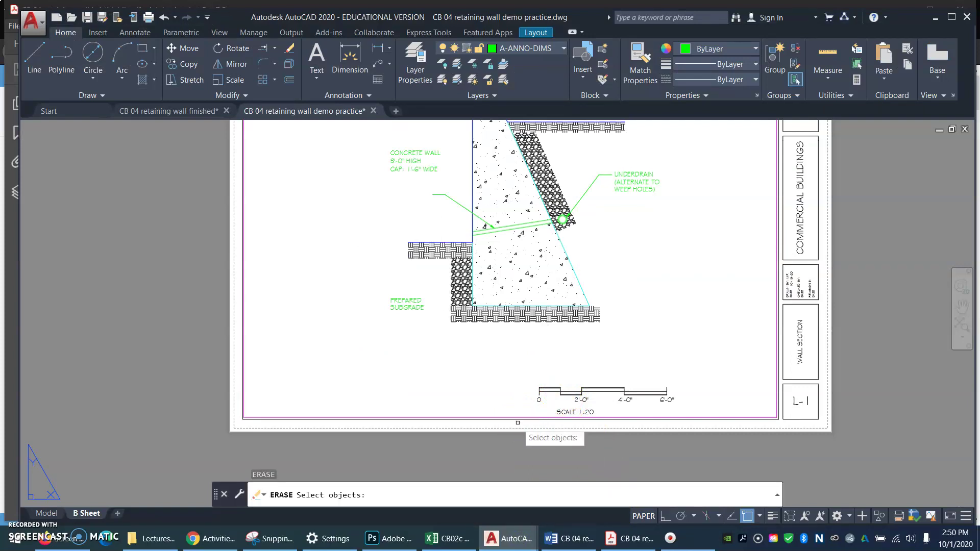
pyautogui.click(518, 423)
pyautogui.click(702, 372)
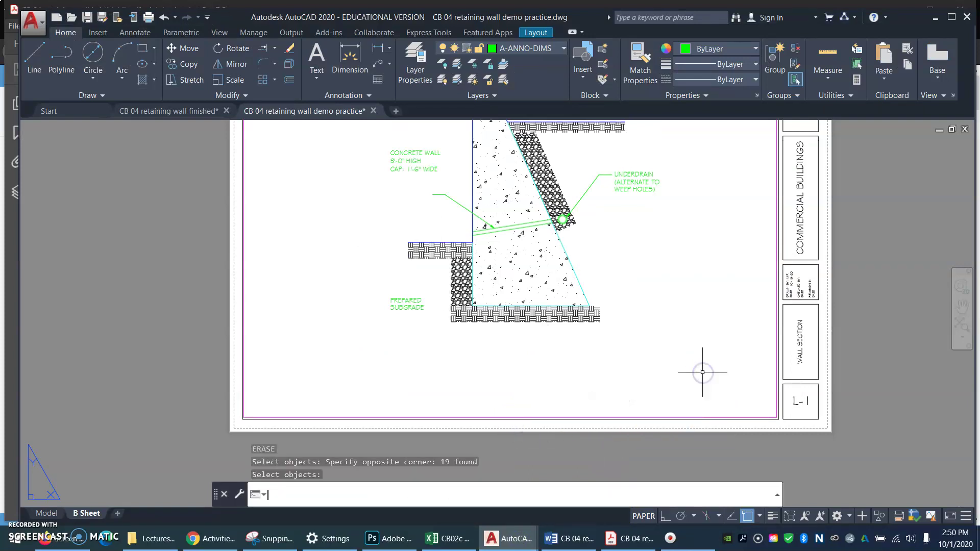
pyautogui.rightClick(689, 373)
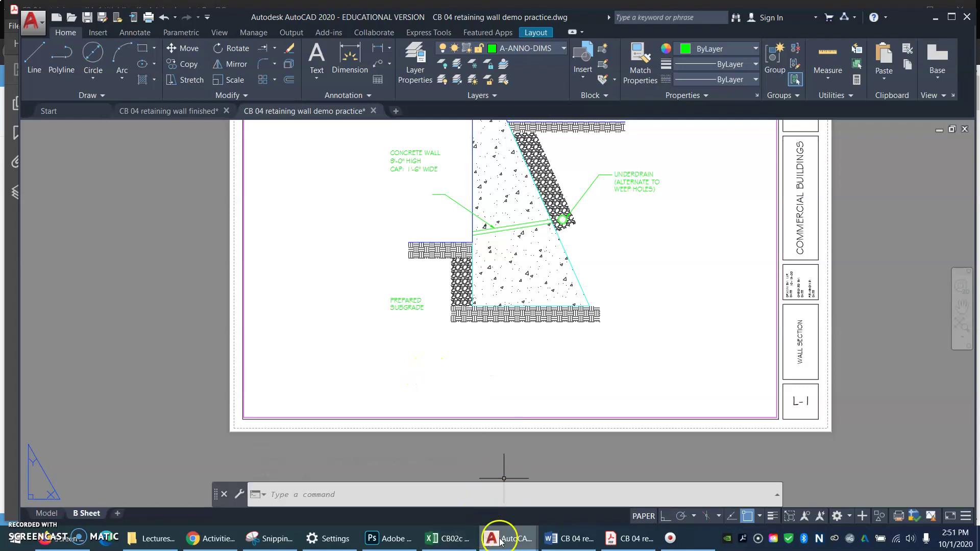
# Consult the title symbol in the Acrobat reference PDF, and draw a 5/8" diameter circle below the wall's base in the AutoCAD practice drawing.
pyautogui.click(632, 540)
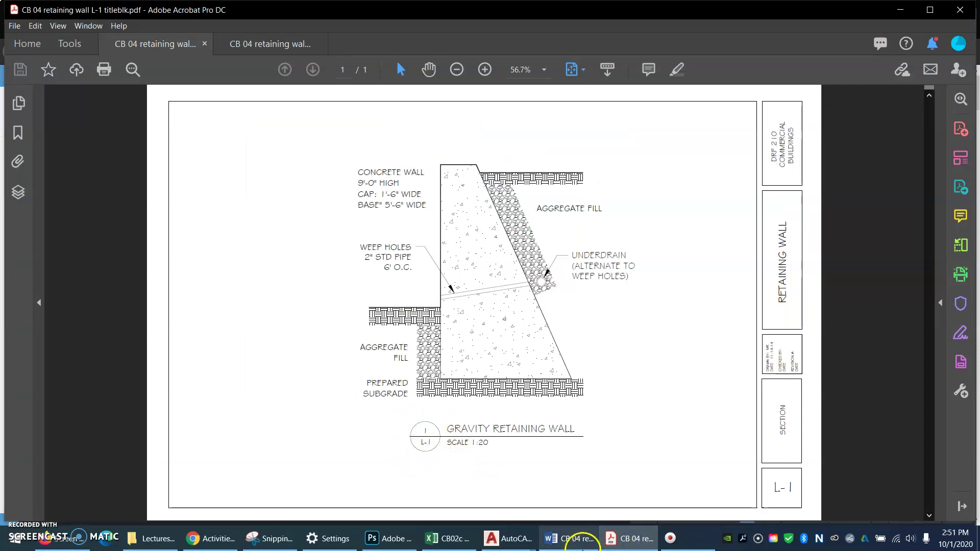
pyautogui.moveTo(528, 547)
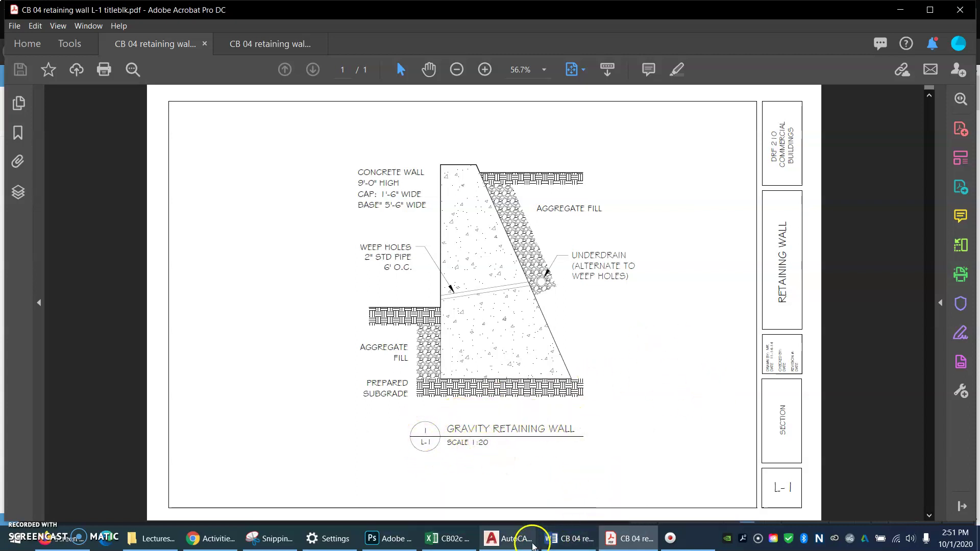
pyautogui.click(512, 542)
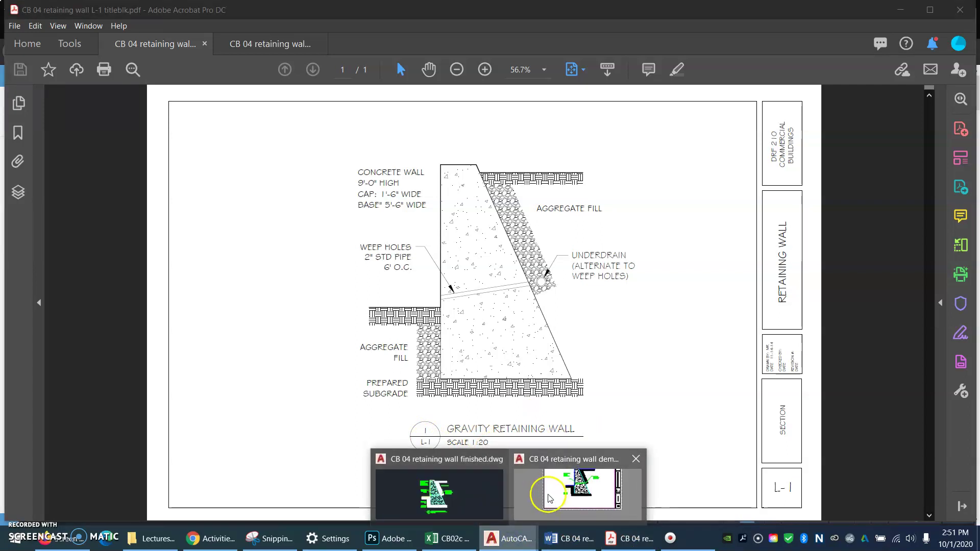
pyautogui.click(548, 493)
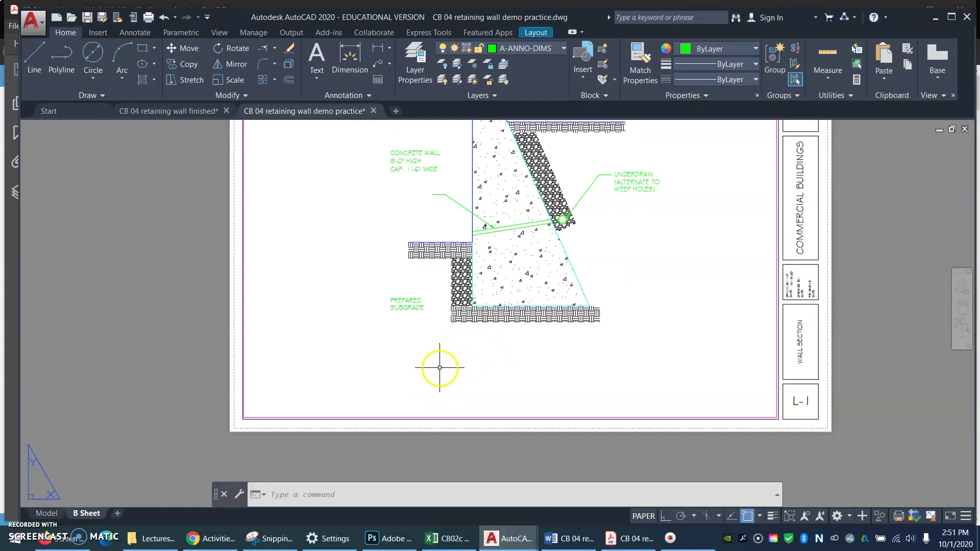
pyautogui.press('Return')
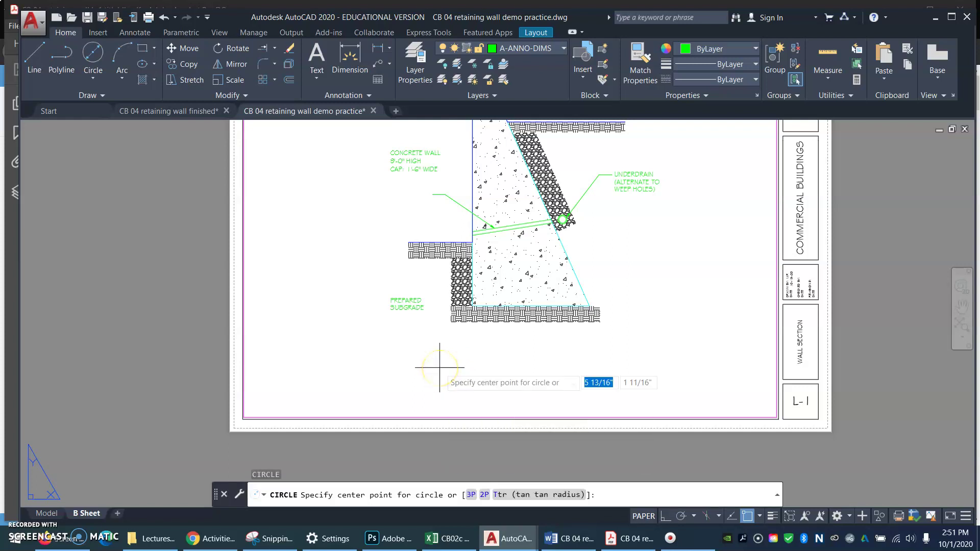
pyautogui.click(444, 367)
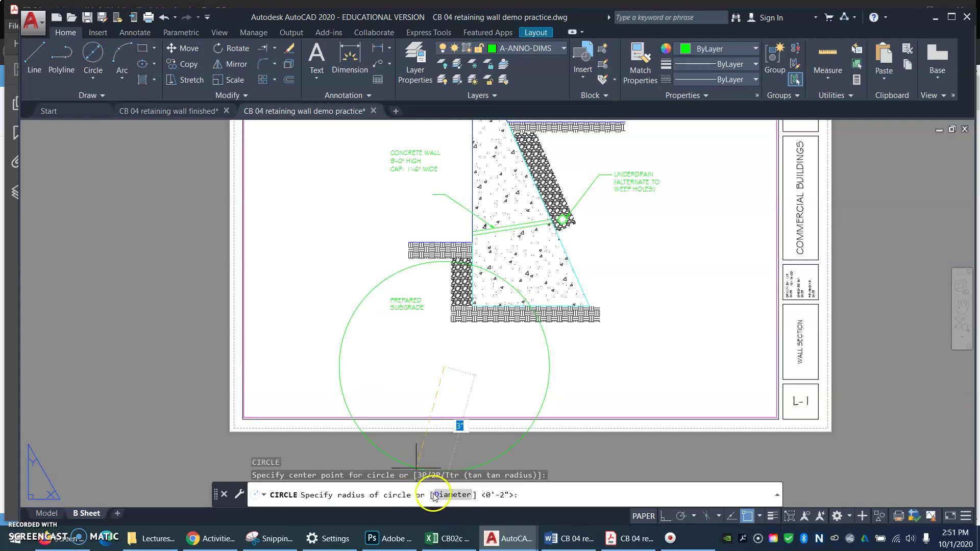
pyautogui.click(445, 401)
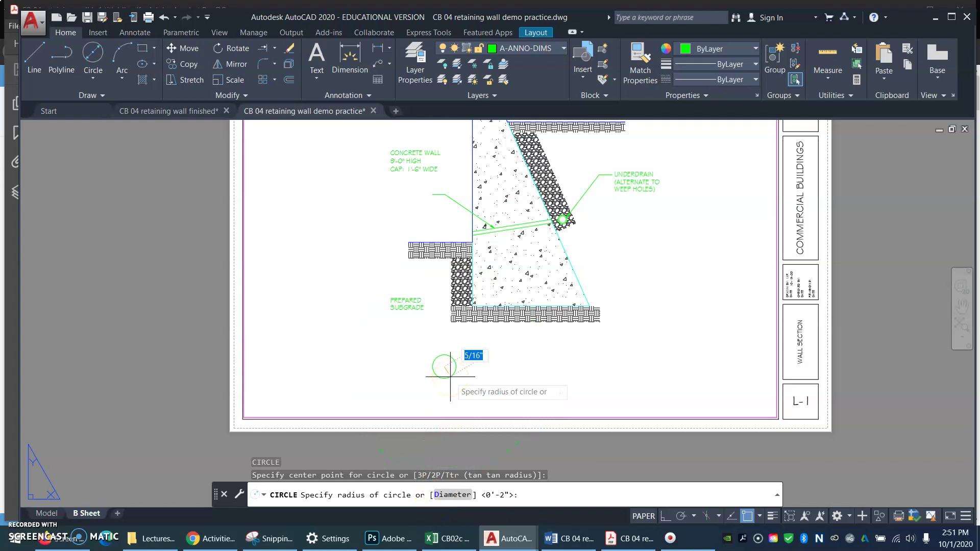
pyautogui.write('D')
pyautogui.press('Return')
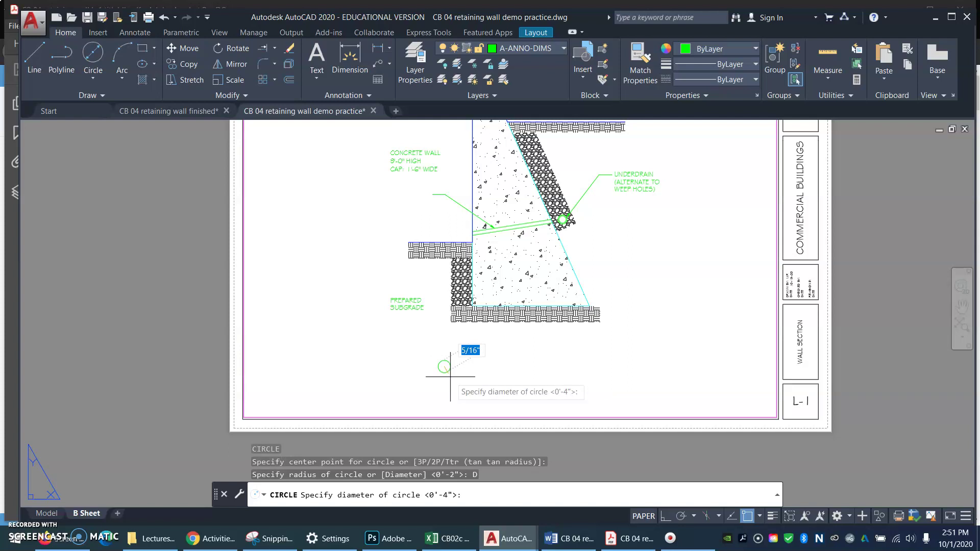
pyautogui.write('5/8')
pyautogui.press('Return')
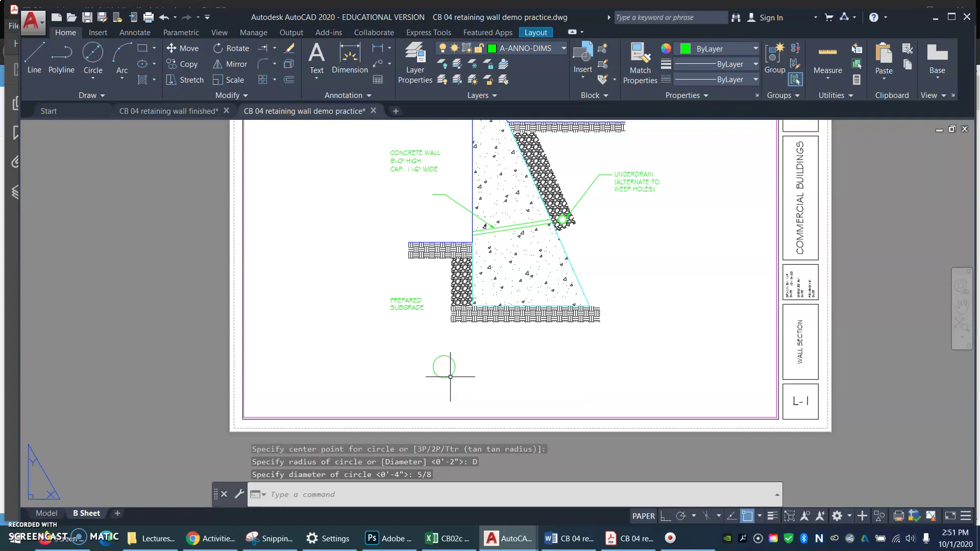
# Zoom in on the title circle below the wall's base and check which running object snap modes are enabled.
pyautogui.write('z')
pyautogui.press('Return')
pyautogui.click(380, 401)
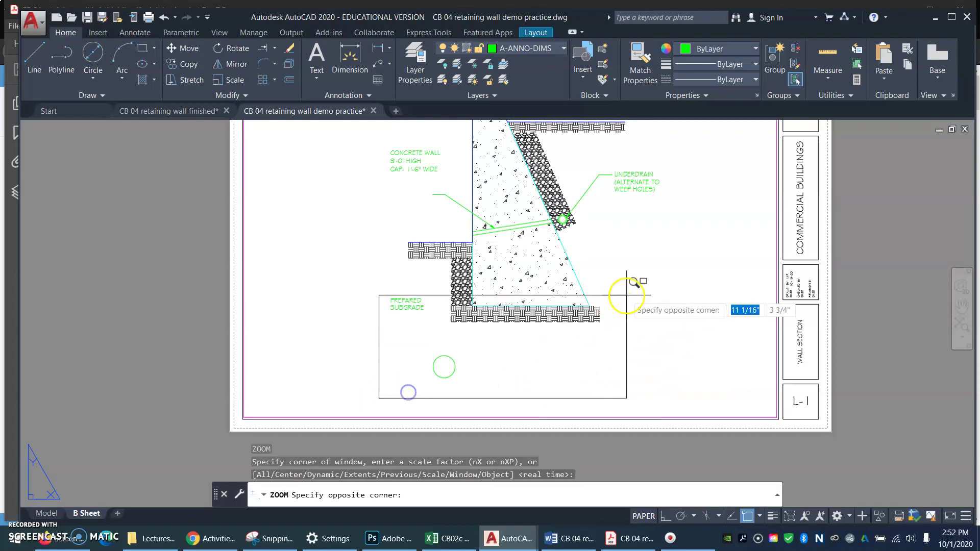
pyautogui.click(628, 291)
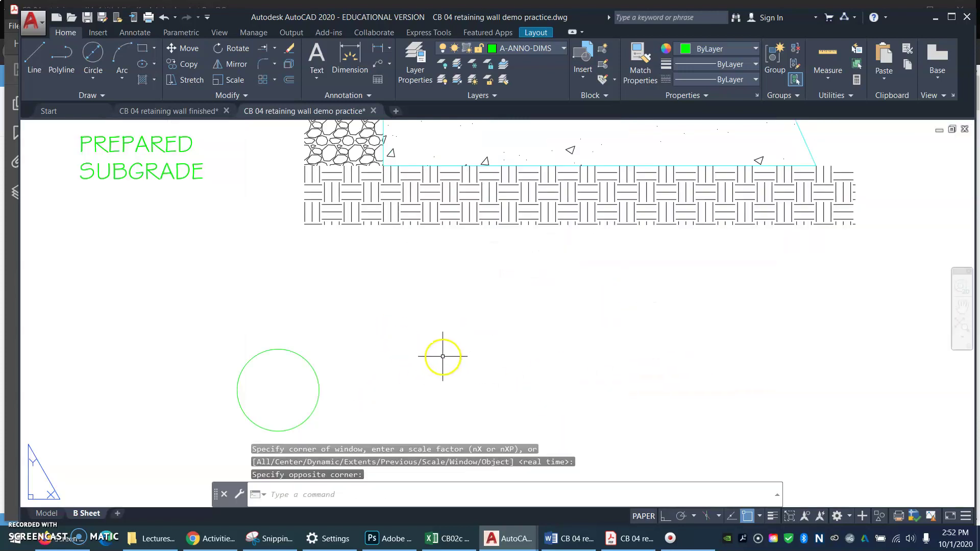
pyautogui.write('p')
pyautogui.press('Return')
pyautogui.moveTo(446, 368)
pyautogui.mouseDown()
pyautogui.moveTo(469, 318)
pyautogui.moveTo(453, 320)
pyautogui.mouseUp()
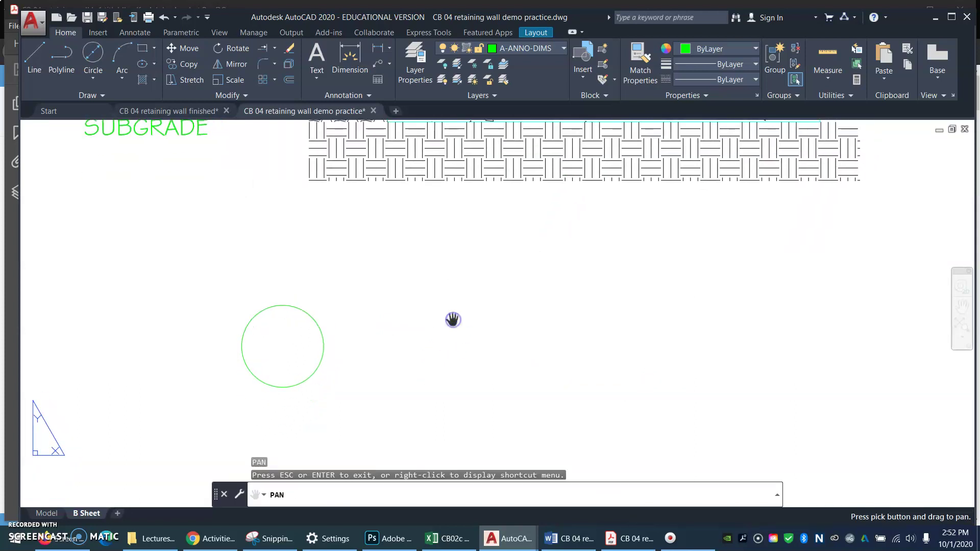
pyautogui.press('Escape')
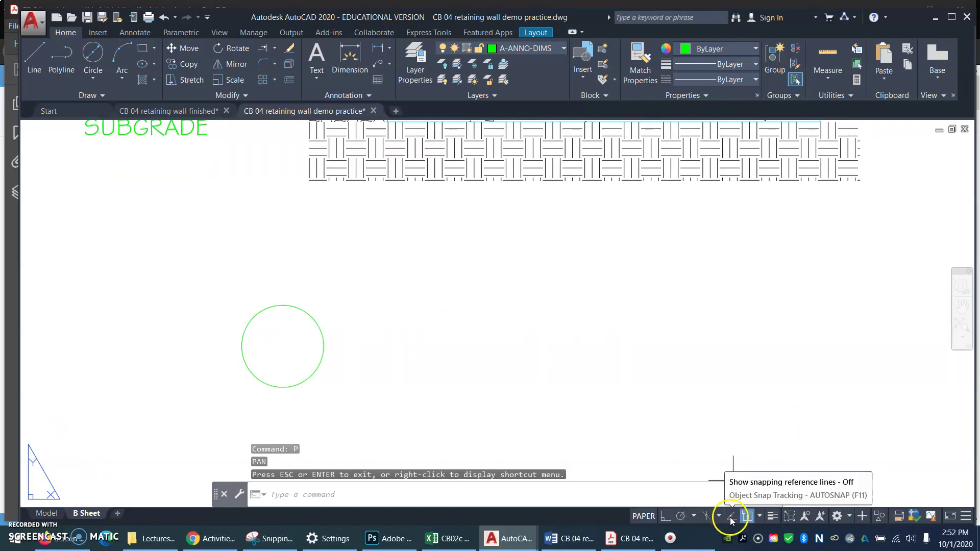
pyautogui.click(761, 516)
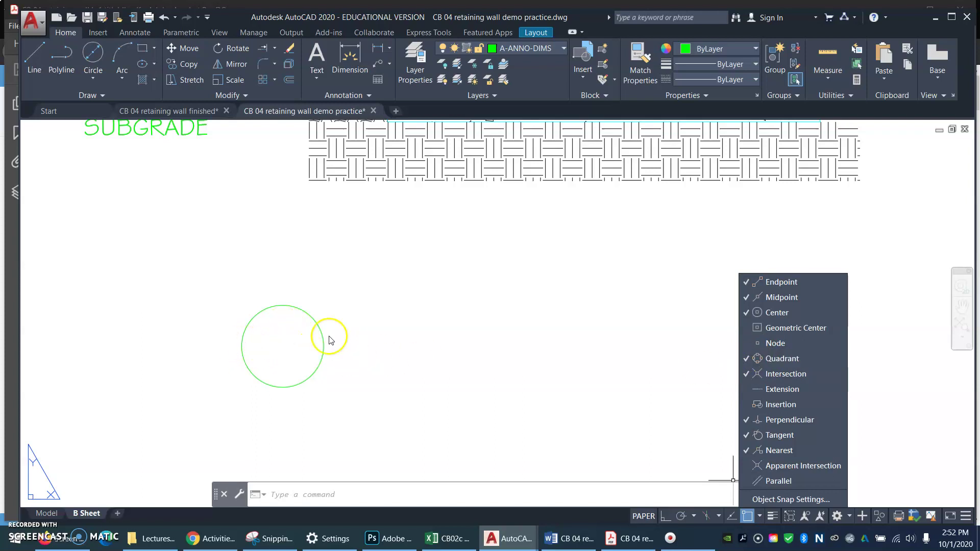
pyautogui.press('Escape')
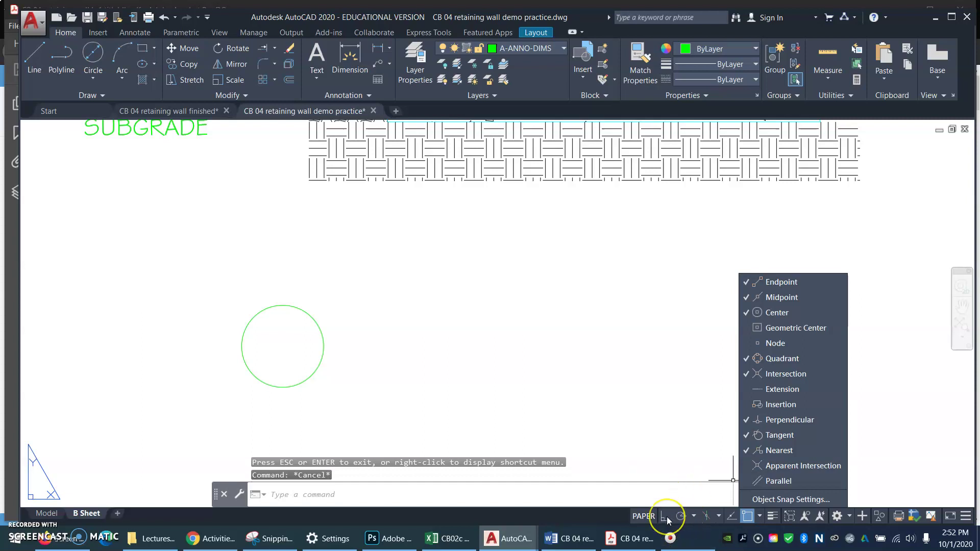
# With Ortho on, draw a horizontal line from the circle's left quadrant through the circle and well past its right side, and turn Ortho off.
pyautogui.click(667, 519)
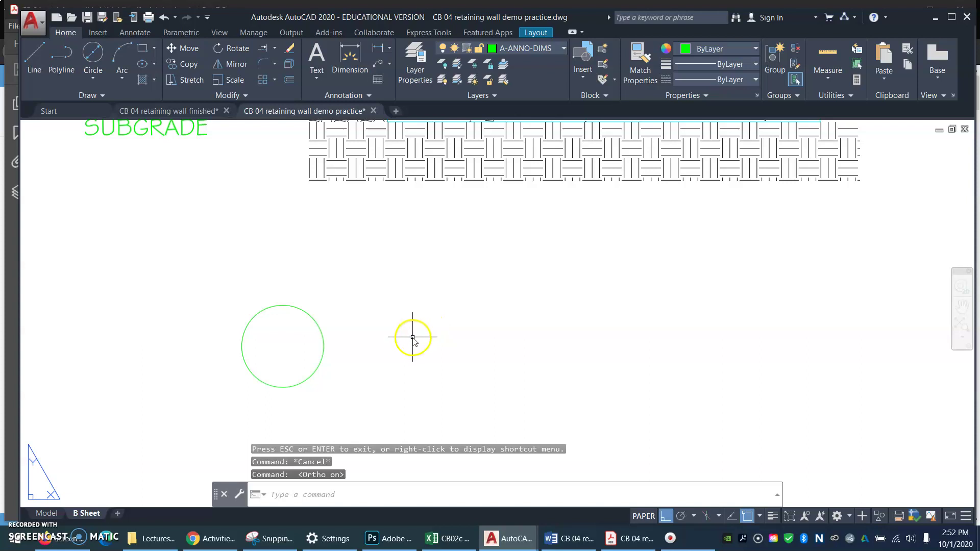
pyautogui.write('l')
pyautogui.press('Return')
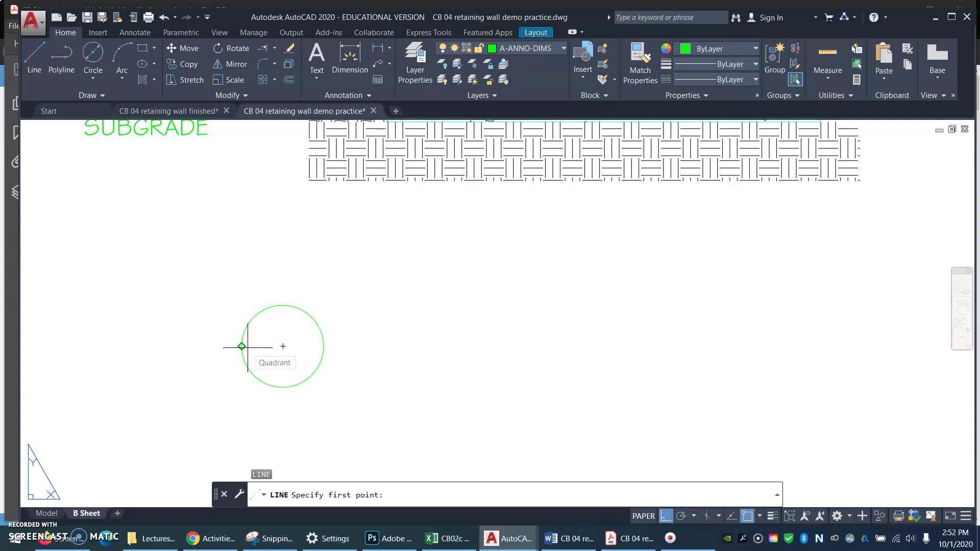
pyautogui.click(247, 348)
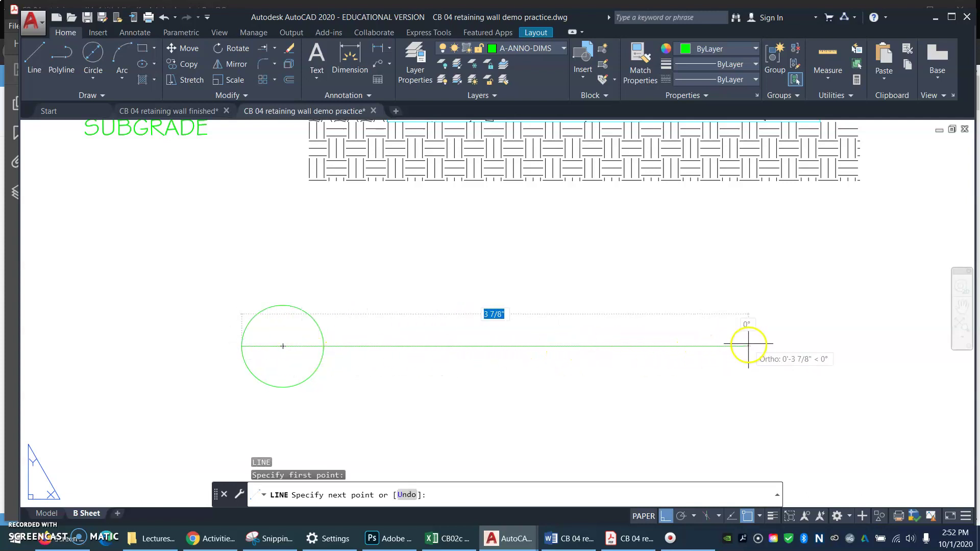
pyautogui.click(818, 346)
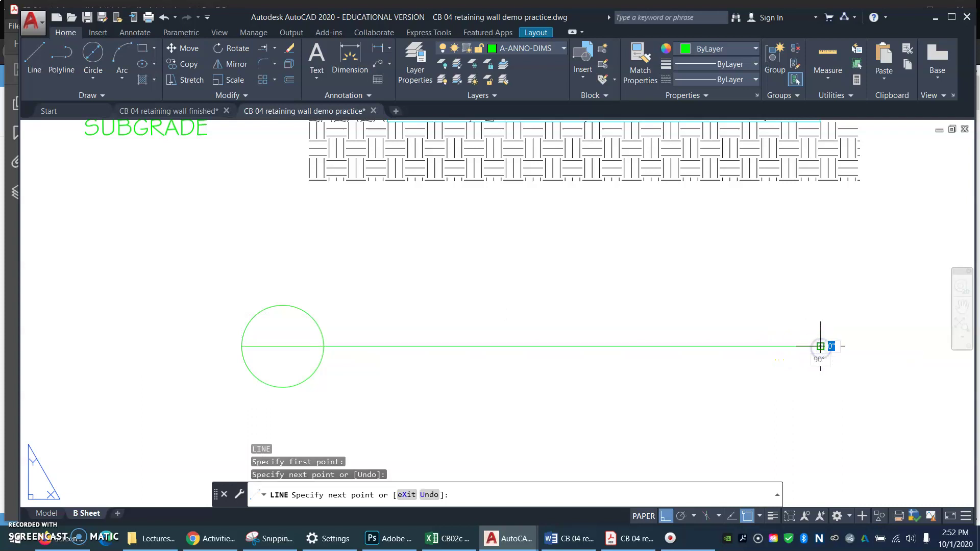
pyautogui.press('Return')
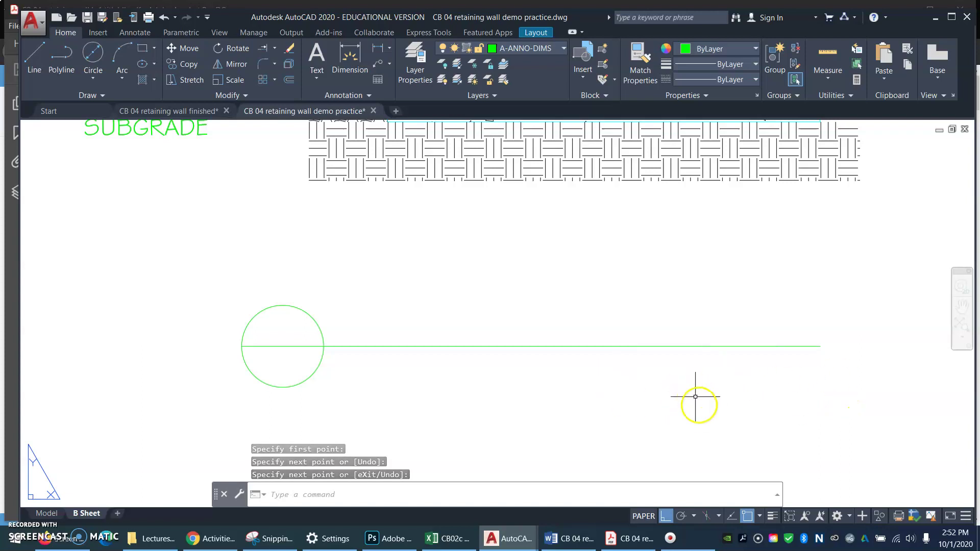
pyautogui.click(665, 516)
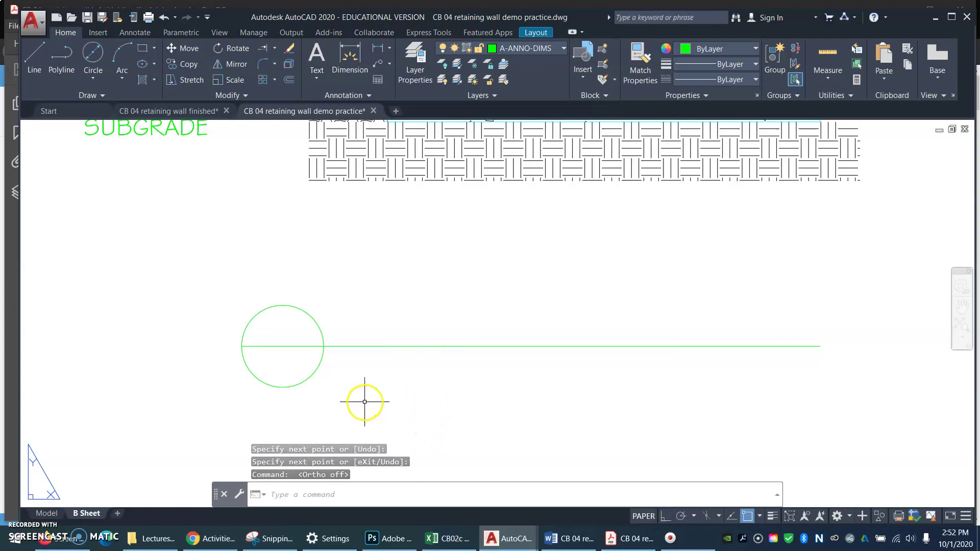
# Add single-line text "SCALE 1:20" with a 1/8" height and 0 rotation just below the title line, right of the circle.
pyautogui.write('DT')
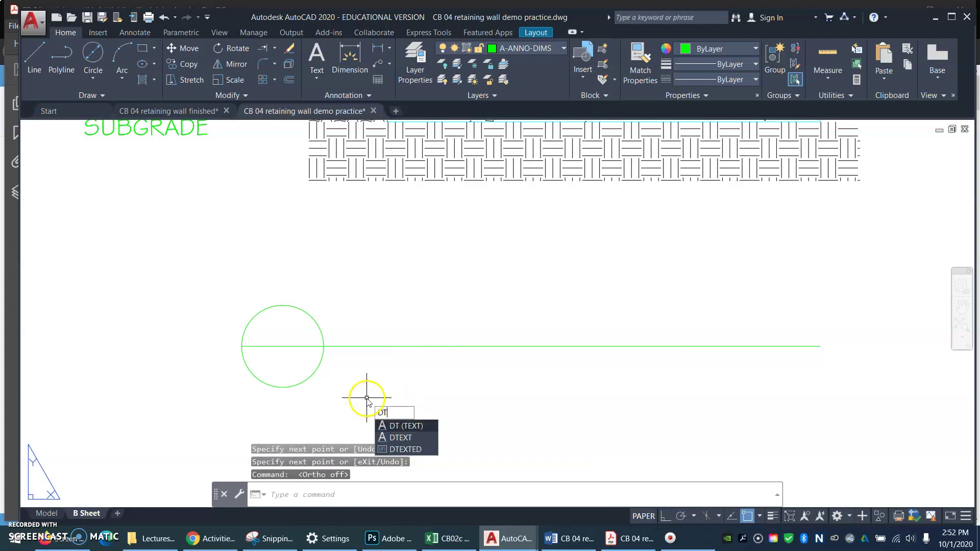
pyautogui.press('Return')
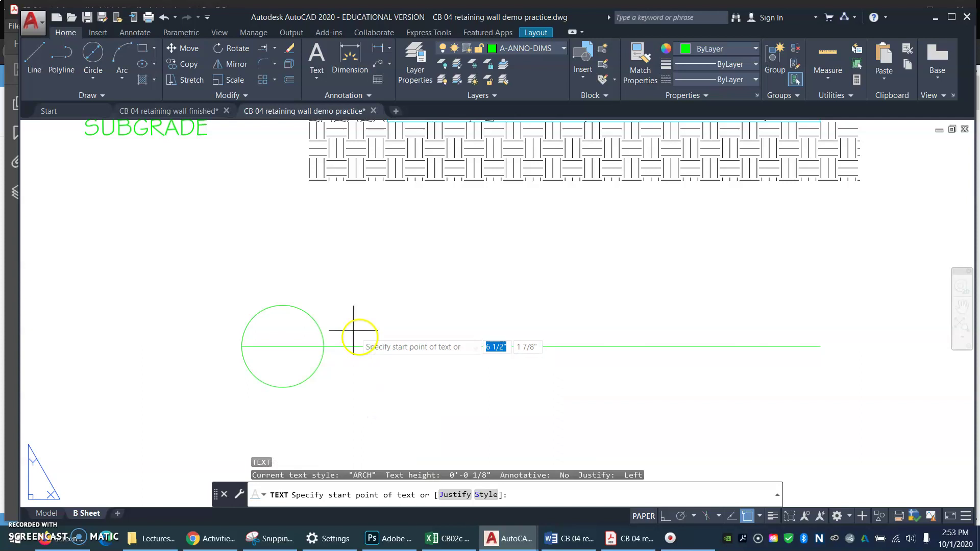
pyautogui.click(353, 379)
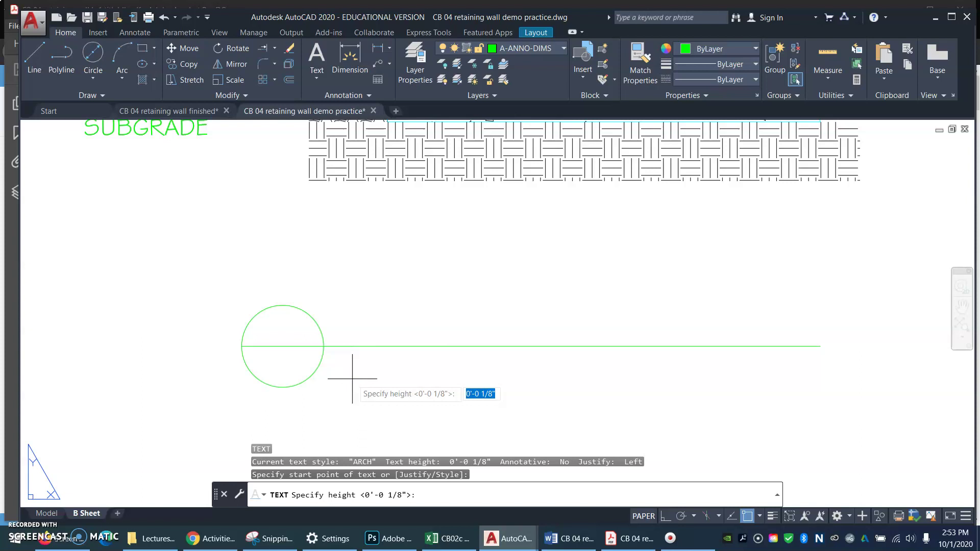
pyautogui.press('Return')
pyautogui.press('Return')
pyautogui.write('S')
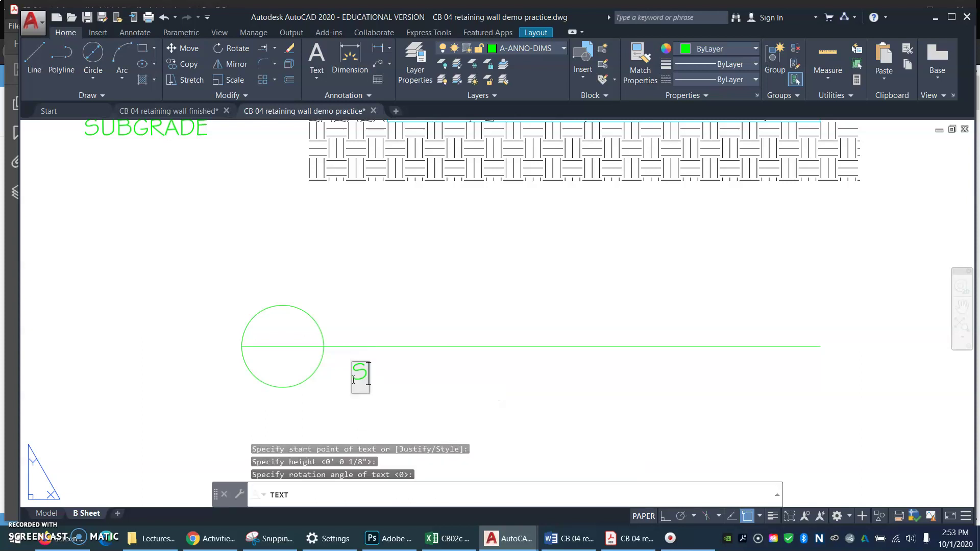
pyautogui.write('CALE 1:')
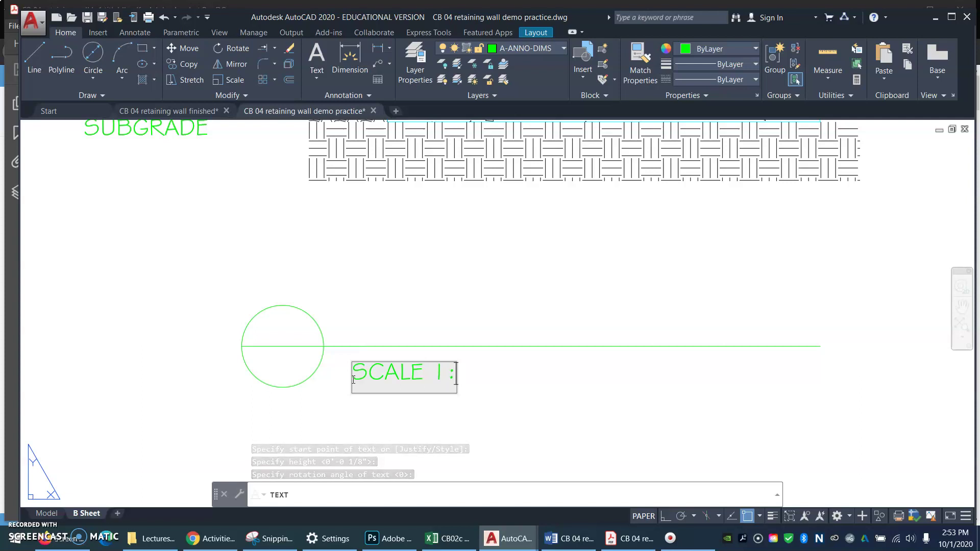
pyautogui.write('20')
pyautogui.press('Return')
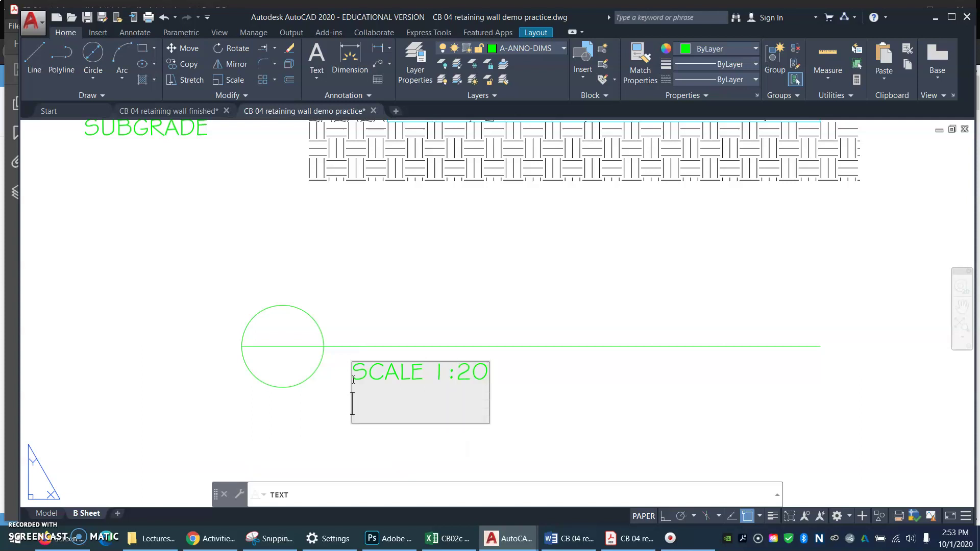
pyautogui.press('Return')
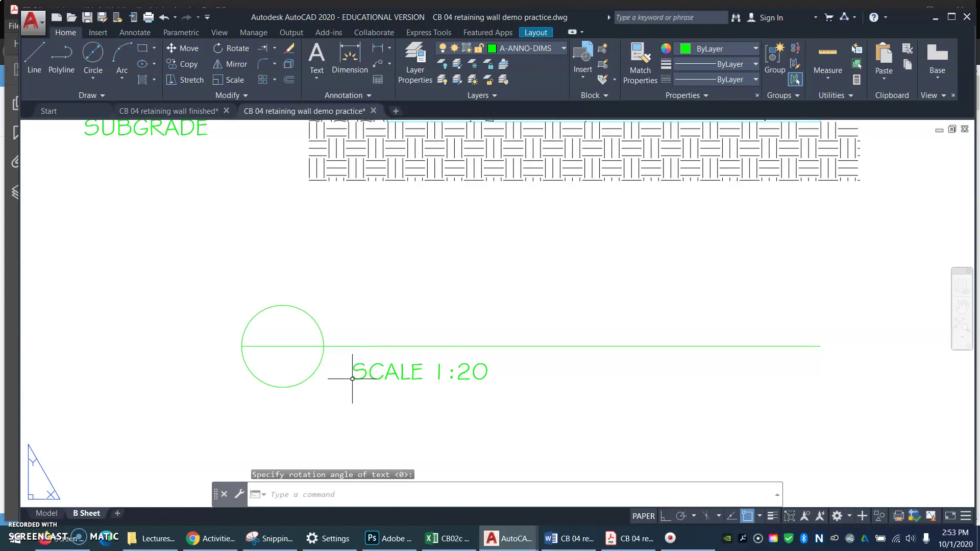
# Check the title symbol in the Acrobat reference PDF, and add 1/8" high text "1" in the circle's upper half in the AutoCAD practice drawing.
pyautogui.click(616, 538)
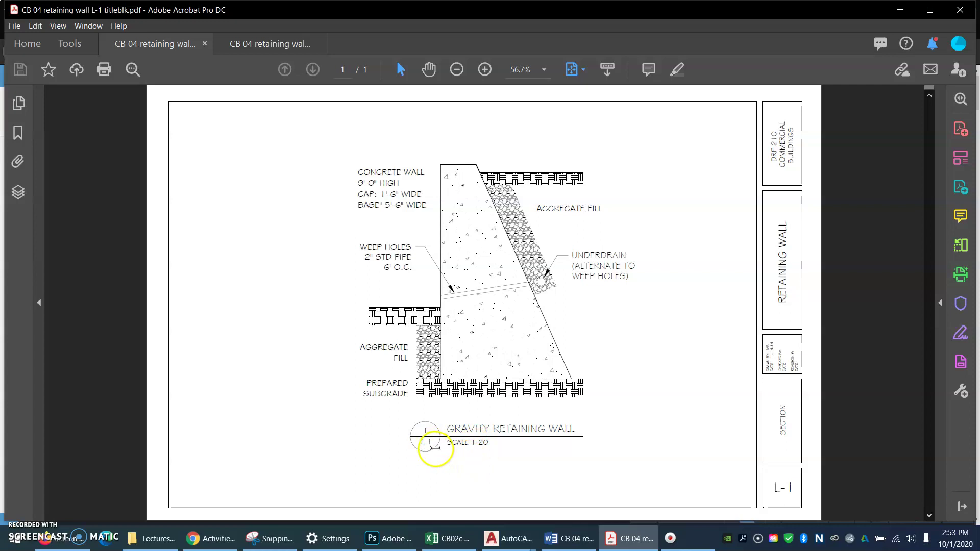
pyautogui.click(509, 542)
pyautogui.click(565, 508)
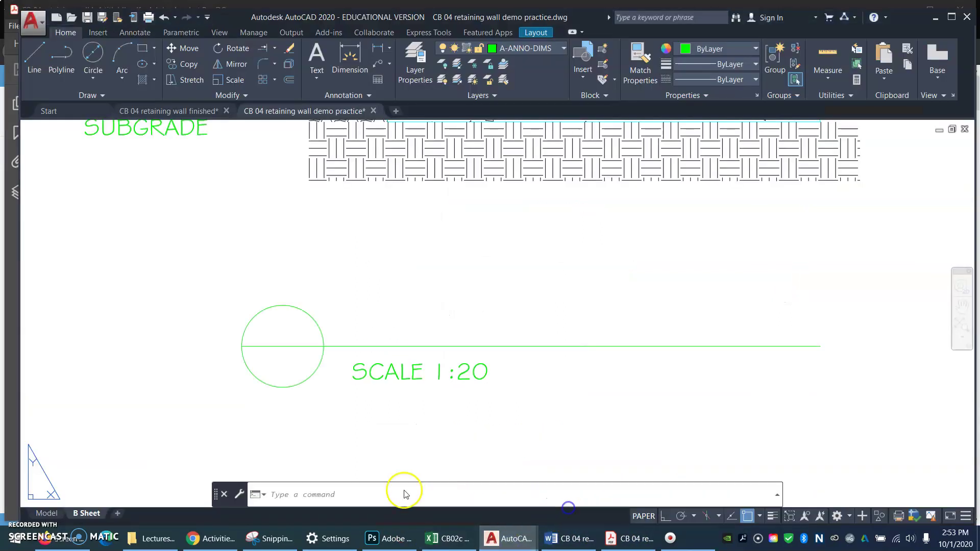
pyautogui.write('dt')
pyautogui.press('Return')
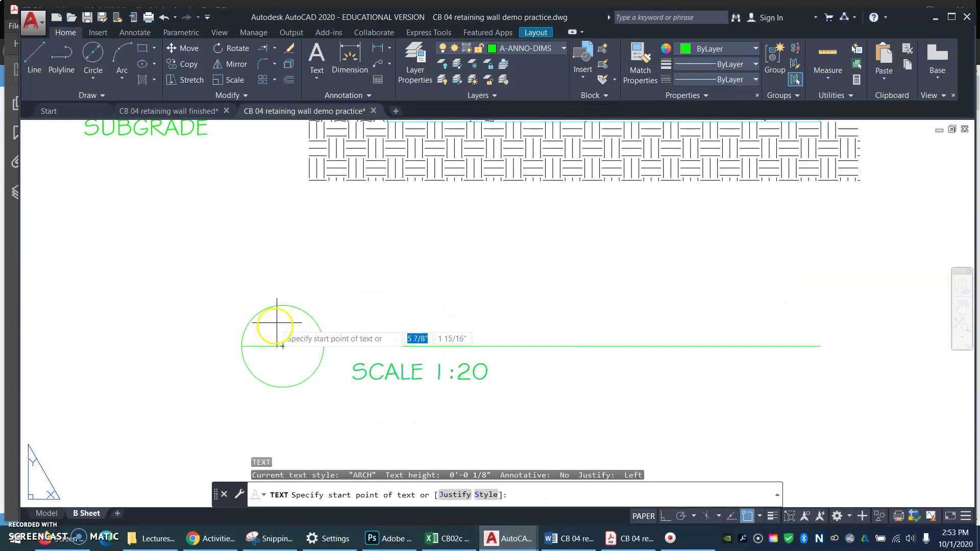
pyautogui.click(277, 335)
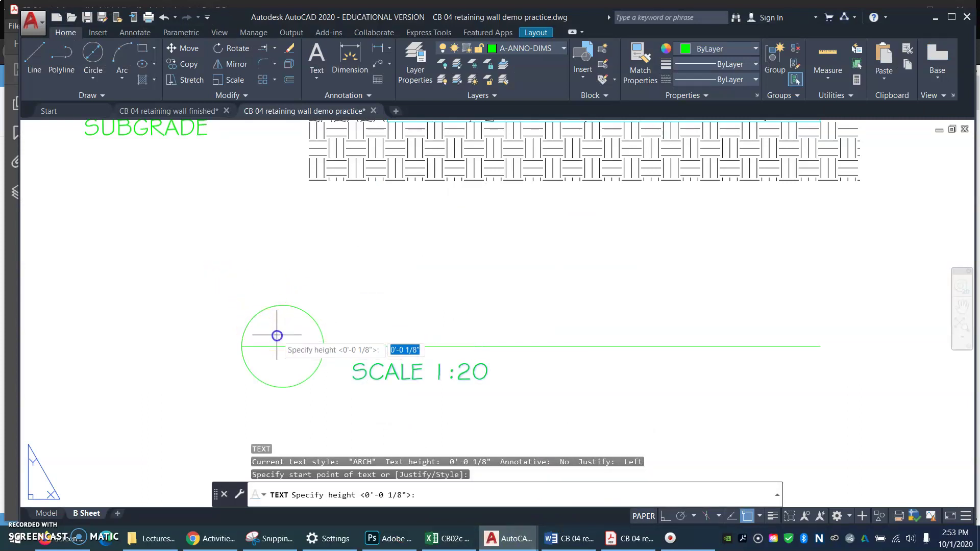
pyautogui.press('Return')
pyautogui.press('Return')
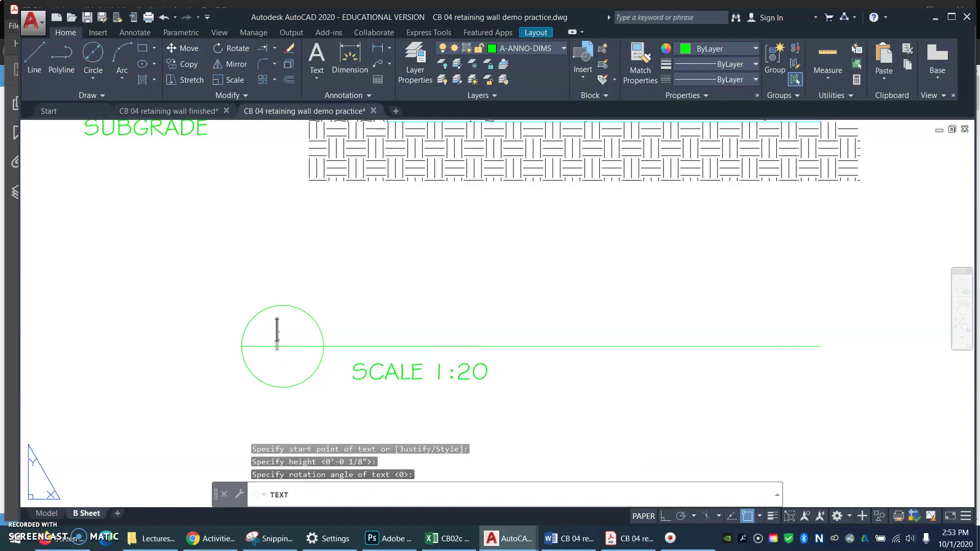
pyautogui.write('1')
pyautogui.press('Return')
pyautogui.press('Return')
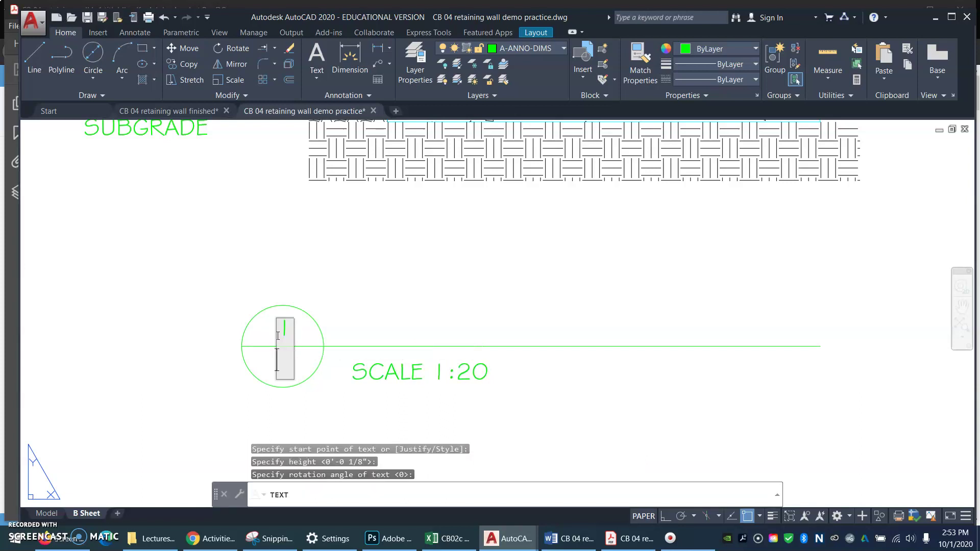
# Add single-line text "L-1" with a 1/8" height and 0 rotation in the lower half of the title circle.
pyautogui.press('Return')
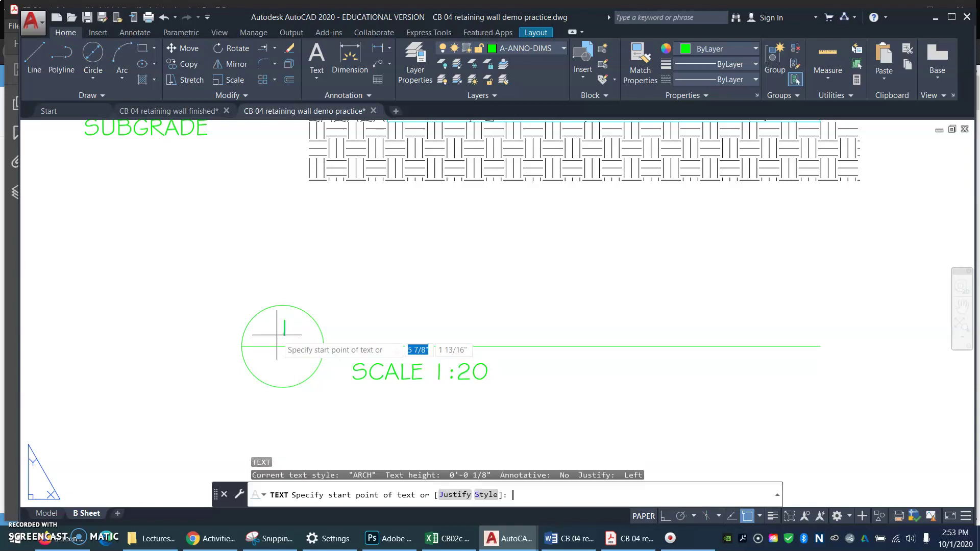
pyautogui.click(283, 375)
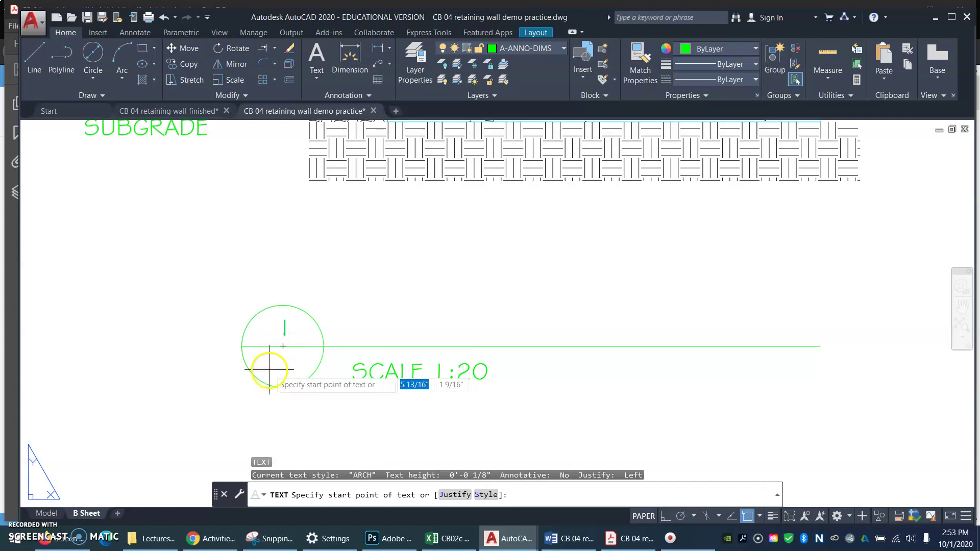
pyautogui.click(269, 372)
pyautogui.press('Return')
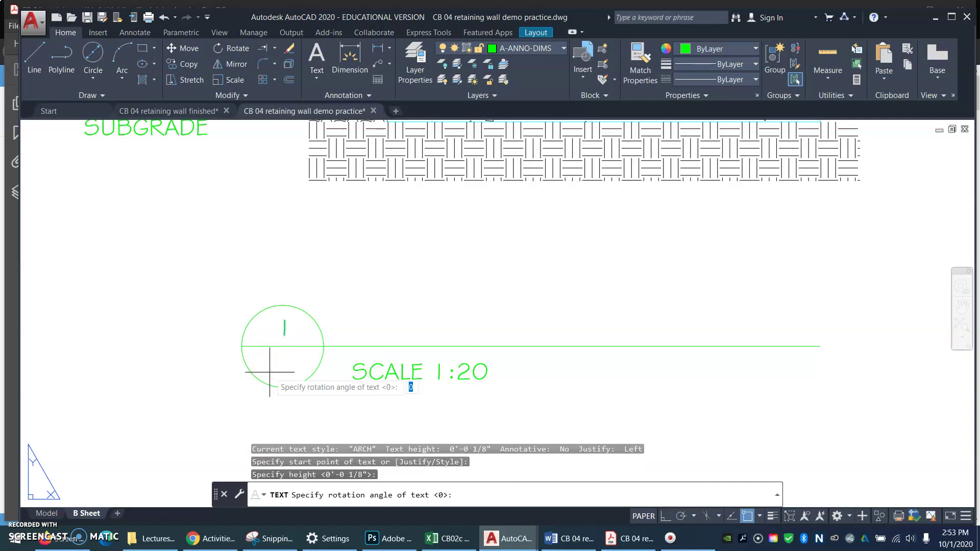
pyautogui.press('Return')
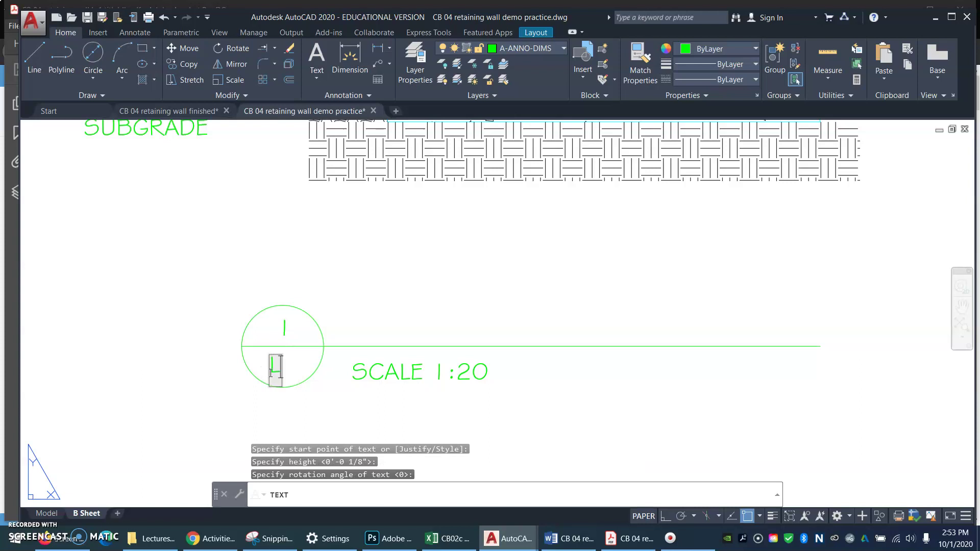
pyautogui.press('Return')
pyautogui.press('Return')
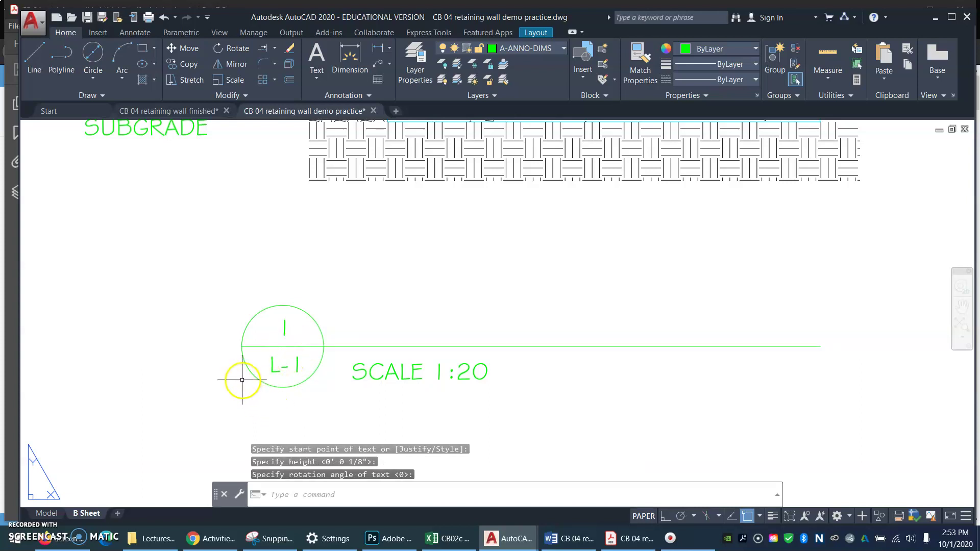
# Move the "1" in the circle's upper half slightly left and up.
pyautogui.write('m')
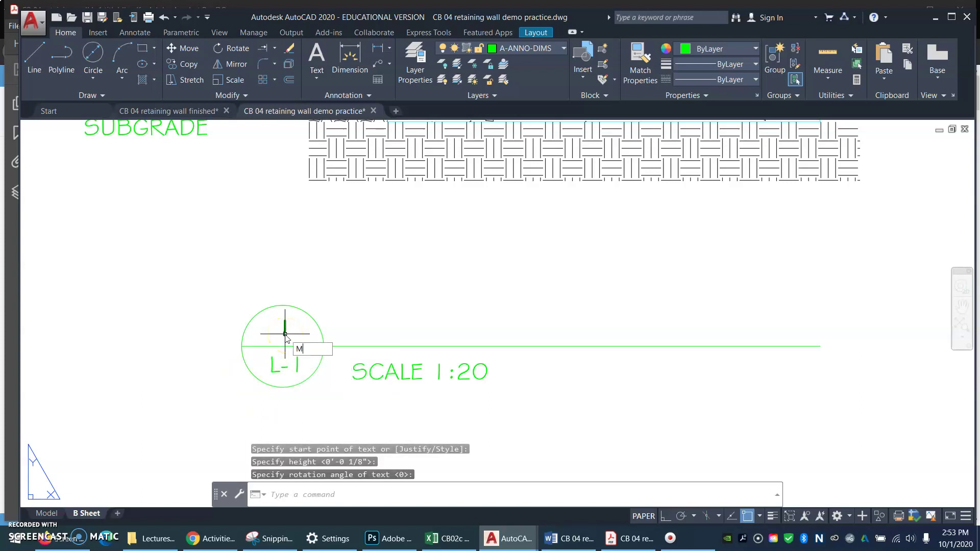
pyautogui.press('Return')
pyautogui.click(285, 334)
pyautogui.press('Return')
pyautogui.click(314, 235)
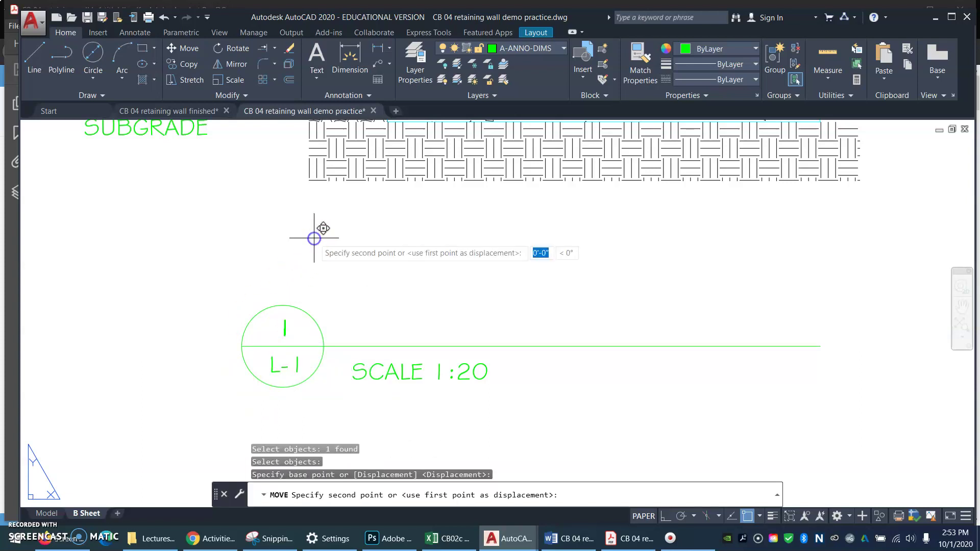
pyautogui.click(313, 235)
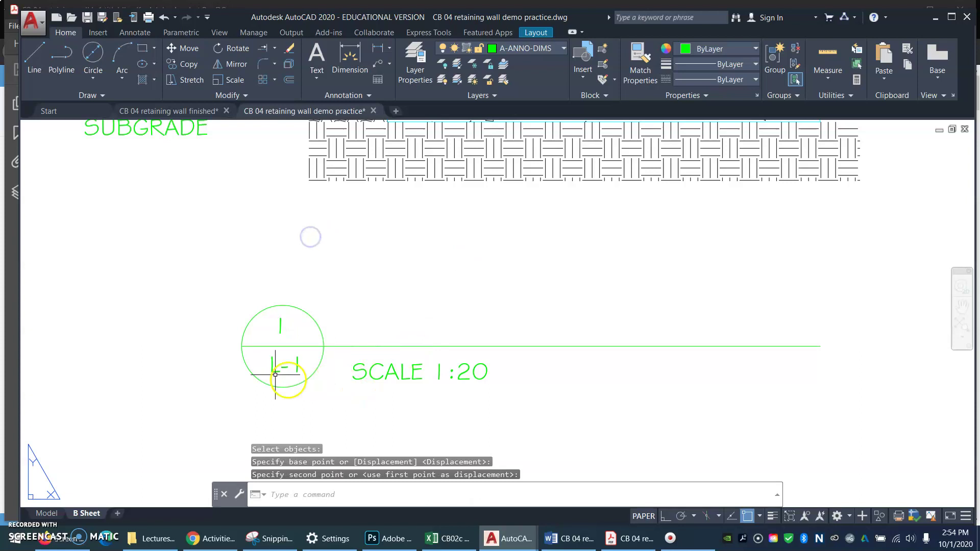
# Move the "L-1" text slightly left in the lower half of the title circle.
pyautogui.press('Return')
pyautogui.click(298, 367)
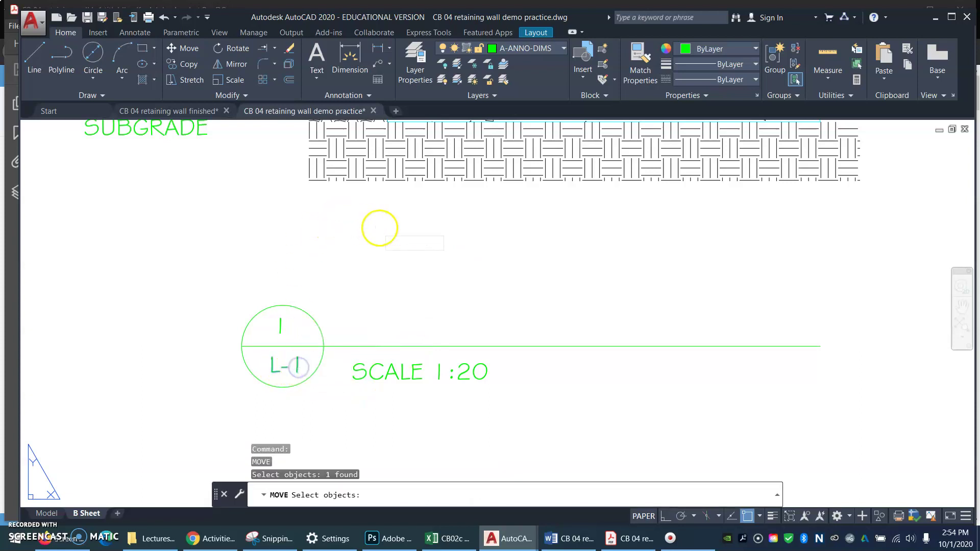
pyautogui.press('Return')
pyautogui.click(376, 228)
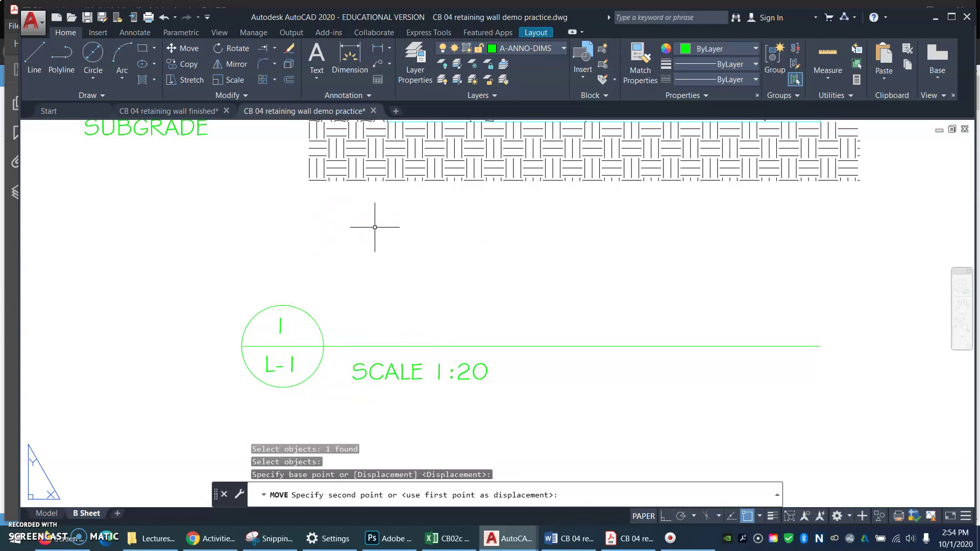
pyautogui.click(375, 228)
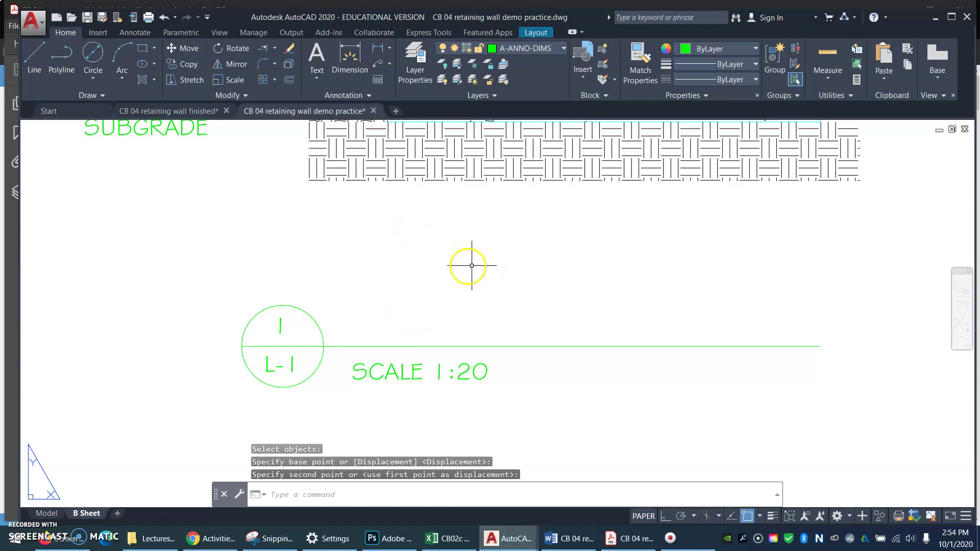
# Add single-line text "GRAVITY RETAINING WALL" with a 1/4" height and 0 rotation just above the title line, right of the circle.
pyautogui.write('dt')
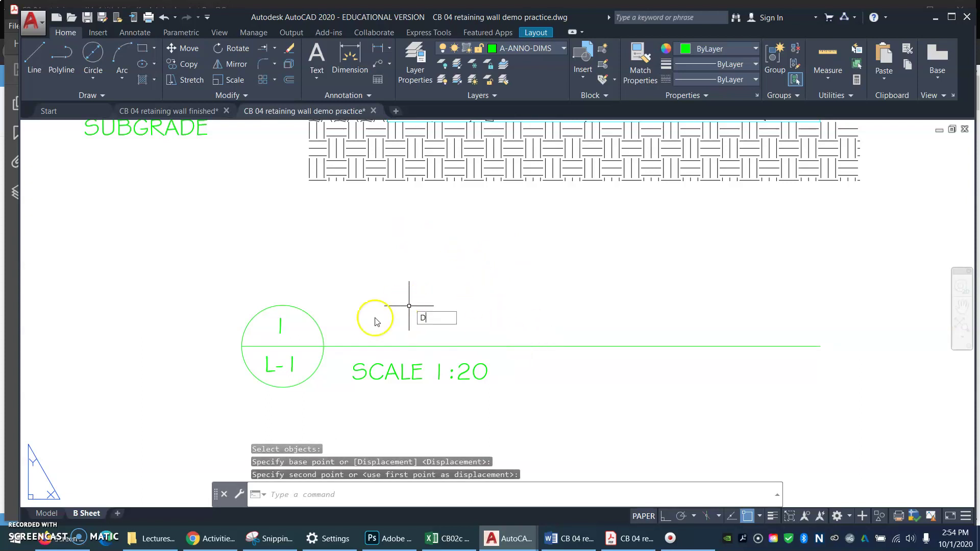
pyautogui.press('Return')
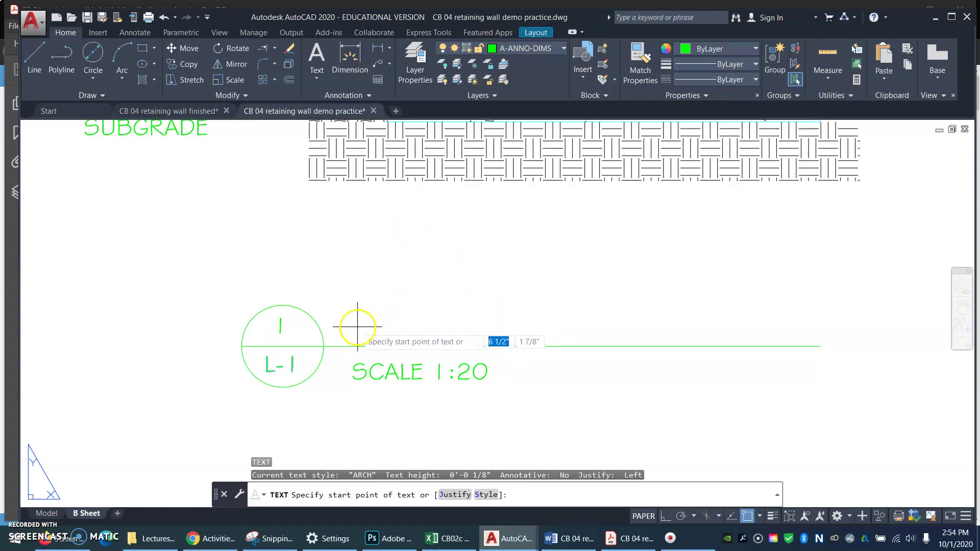
pyautogui.click(355, 331)
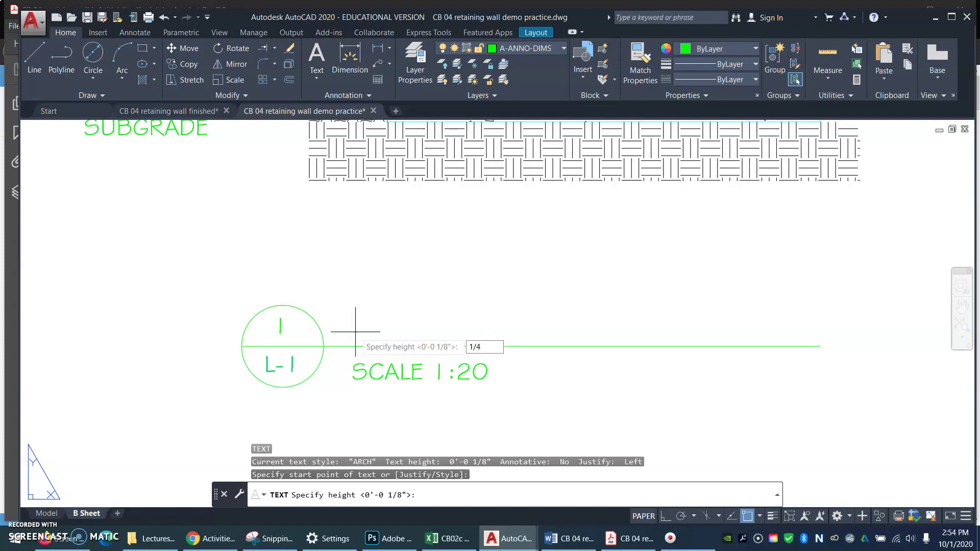
pyautogui.press('Return')
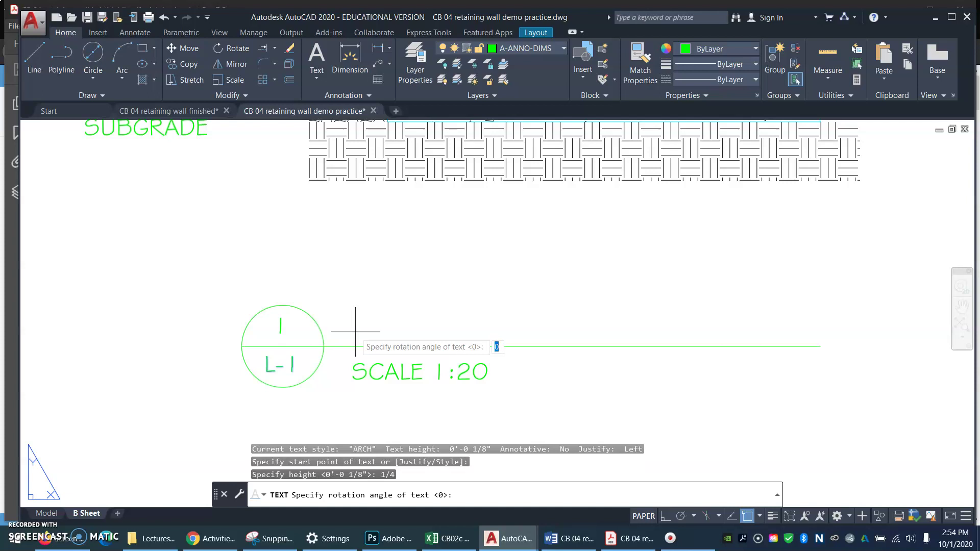
pyautogui.press('Return')
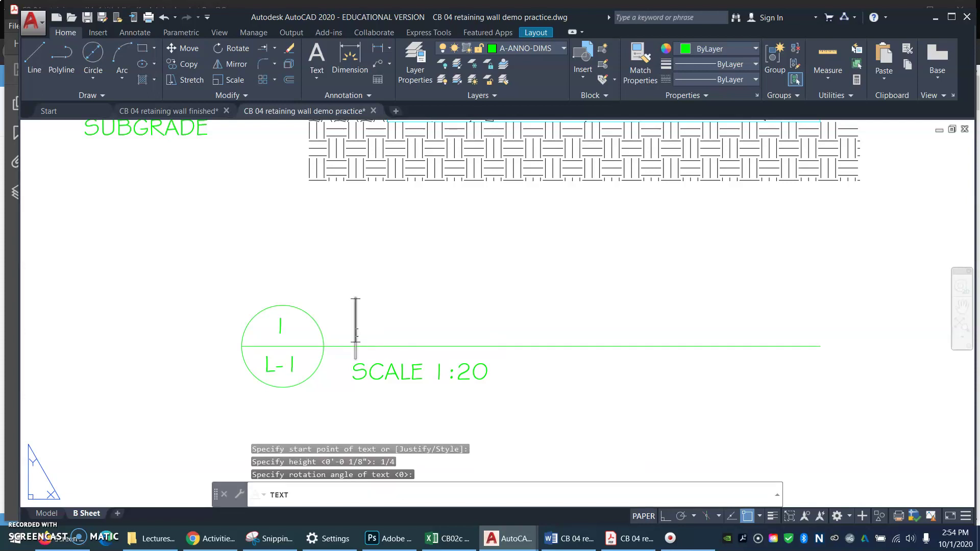
pyautogui.write('GRA')
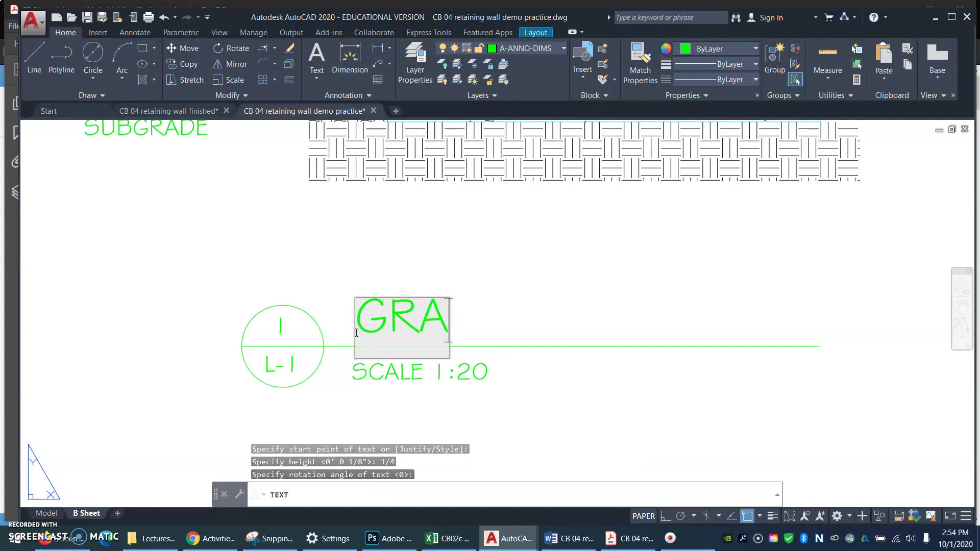
pyautogui.write('VITY RETA')
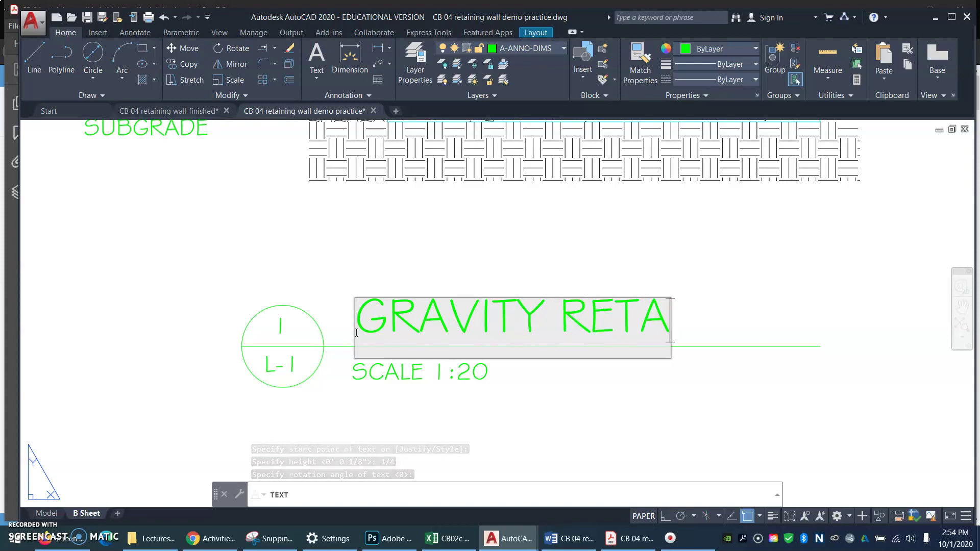
pyautogui.write('INING WALL')
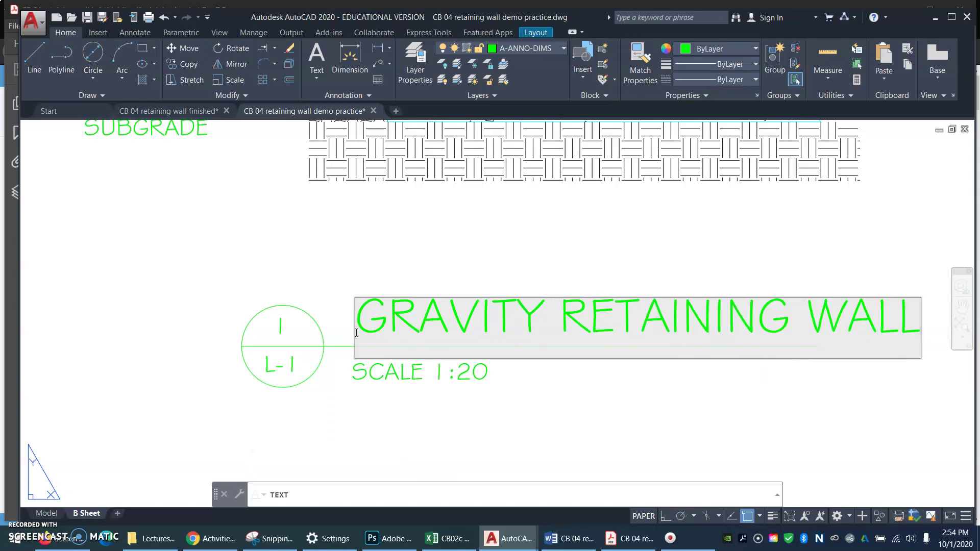
pyautogui.press('Return')
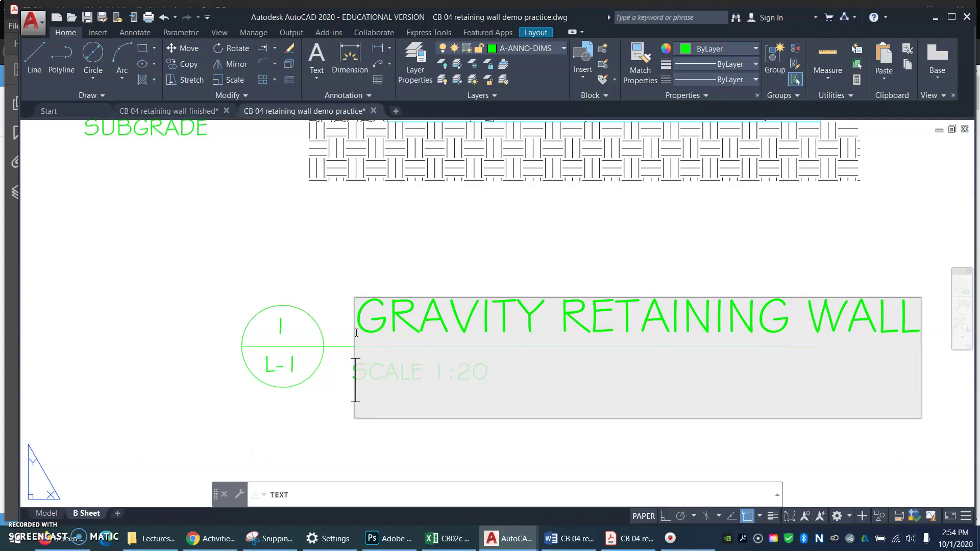
pyautogui.press('Return')
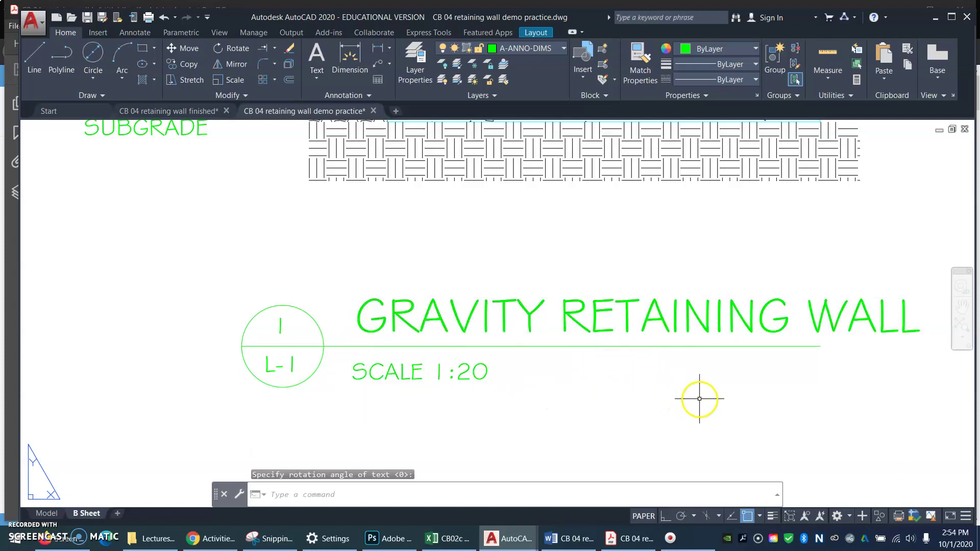
# Stretch the title line's right end horizontally to the end of the "GRAVITY RETAINING WALL" text.
pyautogui.write('z')
pyautogui.press('Return')
pyautogui.write('a')
pyautogui.press('Return')
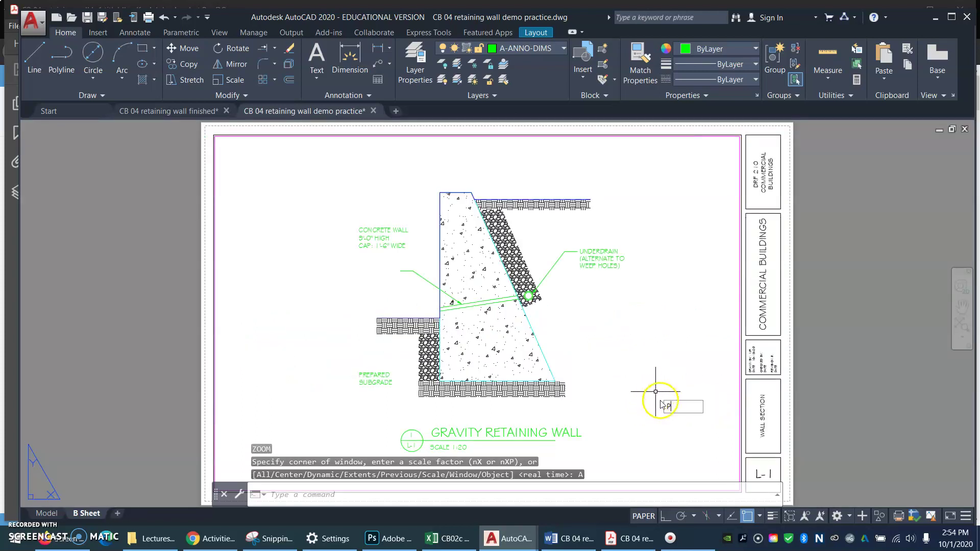
pyautogui.write('p')
pyautogui.press('Return')
pyautogui.moveTo(663, 411); pyautogui.dragTo(663, 360)
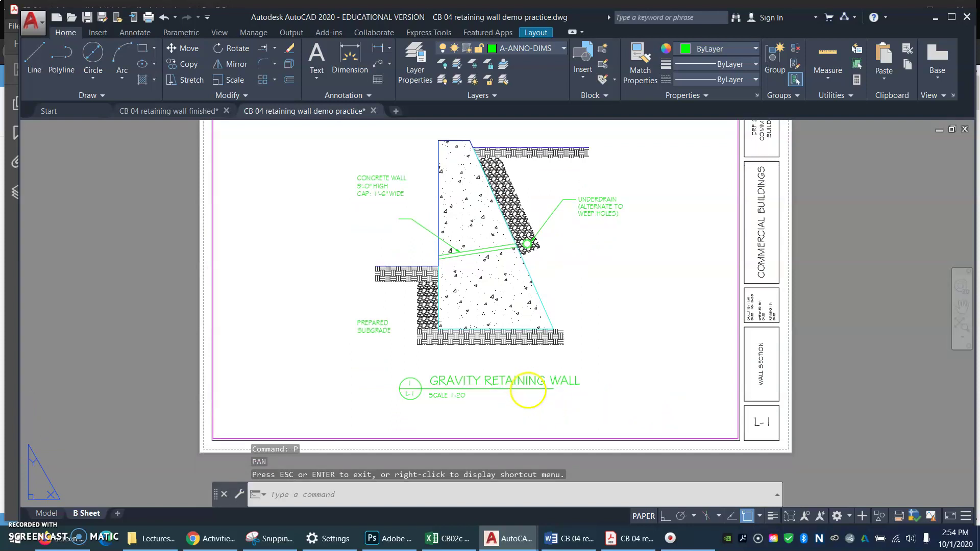
pyautogui.press('Escape')
pyautogui.click(553, 389)
pyautogui.click(553, 389)
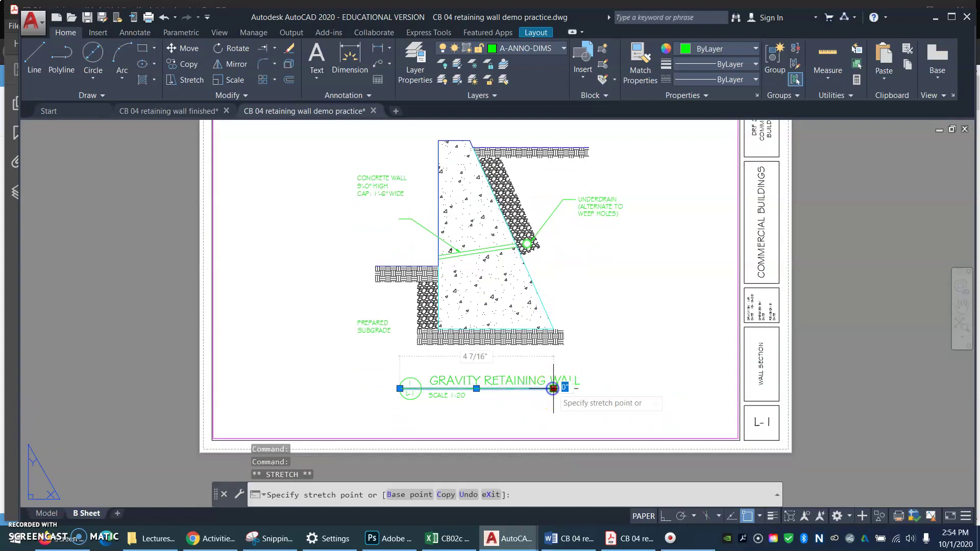
pyautogui.click(580, 389)
pyautogui.press('Escape')
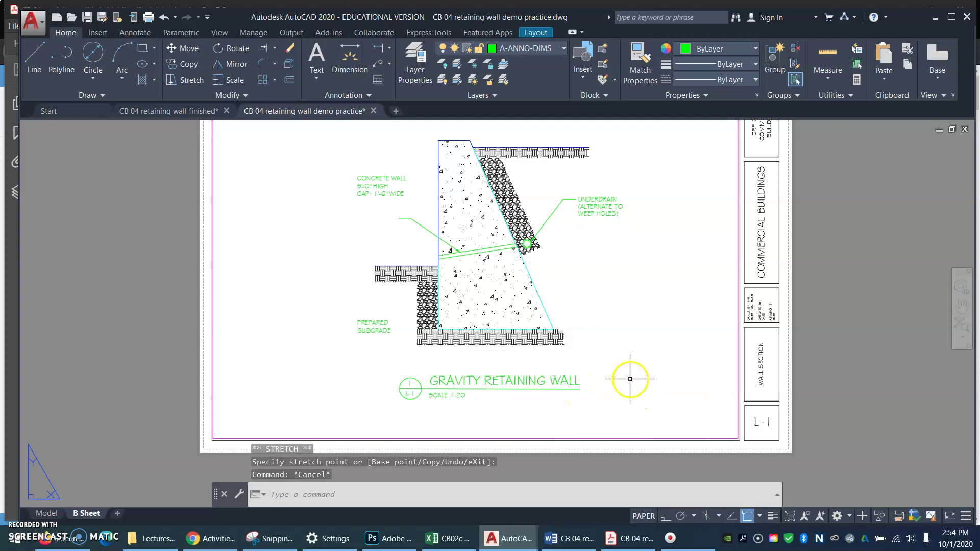
# Move the "SCALE 1:20" text slightly right so it lines up with the start of the title text above it.
pyautogui.write('z')
pyautogui.press('Return')
pyautogui.click(386, 413)
pyautogui.click(478, 361)
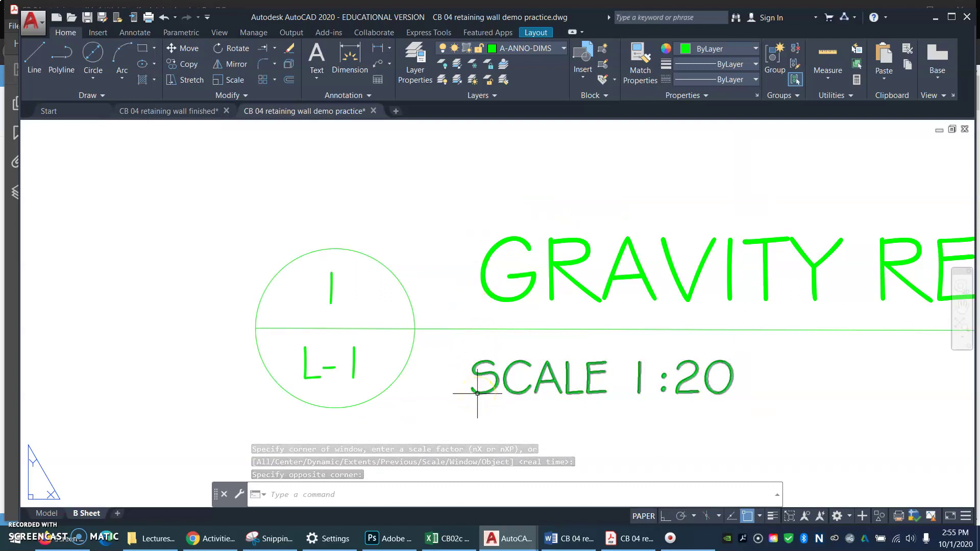
pyautogui.write('m')
pyautogui.press('Return')
pyautogui.click(484, 378)
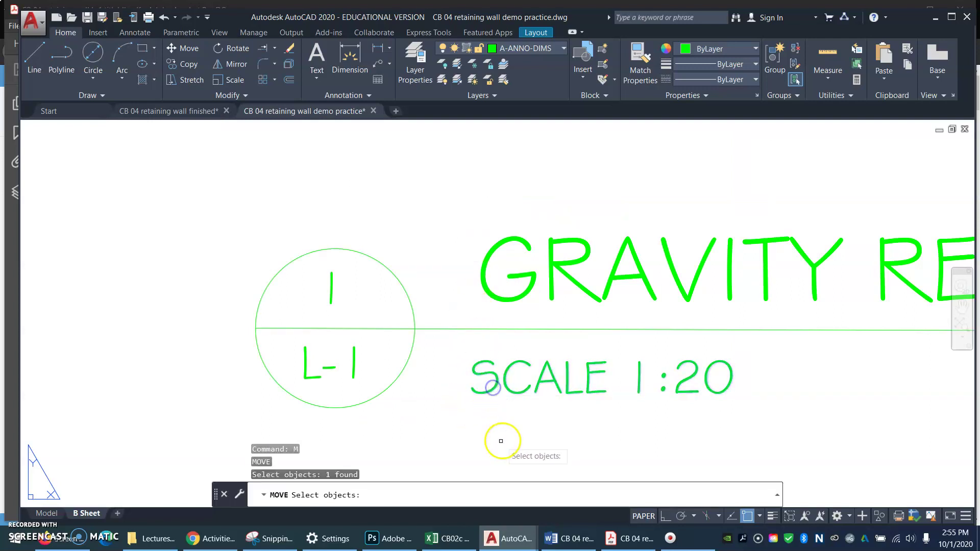
pyautogui.press('Return')
pyautogui.click(468, 445)
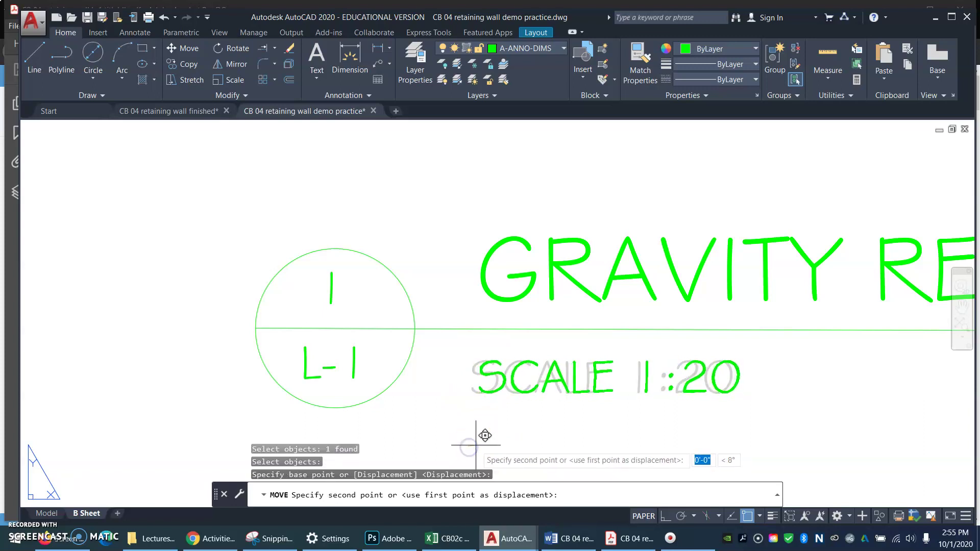
pyautogui.click(477, 446)
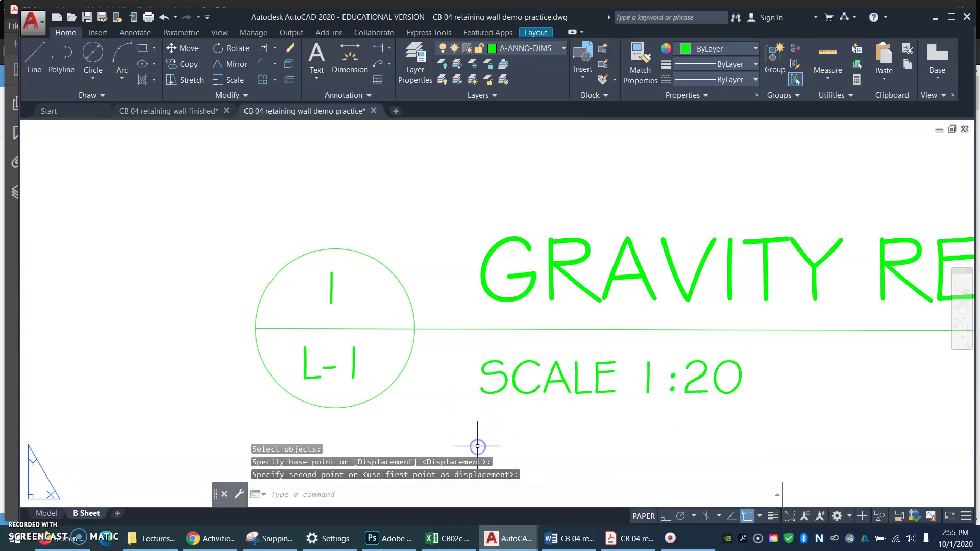
# Check the whole sheet, and examine the drawn-by, checked-by and revision entries in the title block.
pyautogui.write('Z')
pyautogui.press('Return')
pyautogui.write('A')
pyautogui.press('Return')
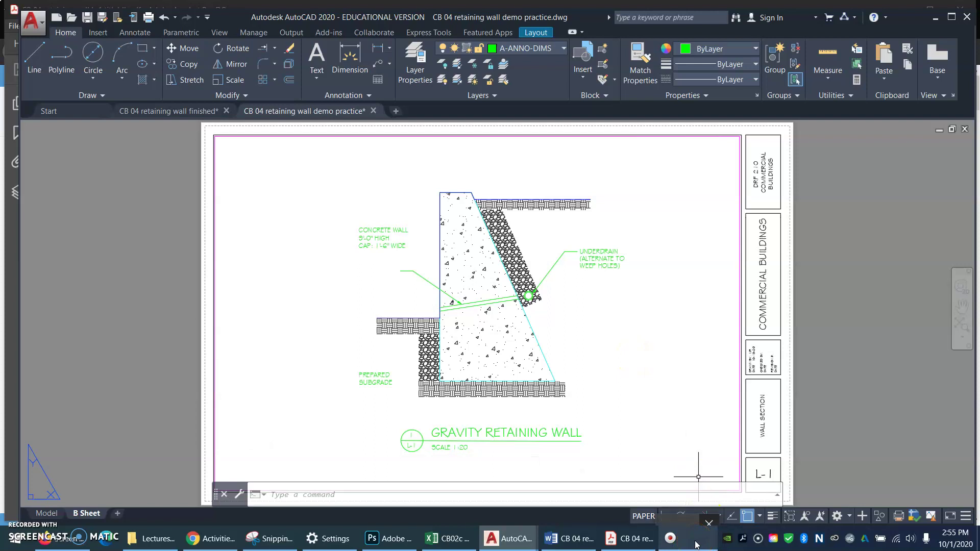
pyautogui.write('z')
pyautogui.press('Return')
pyautogui.click(724, 388)
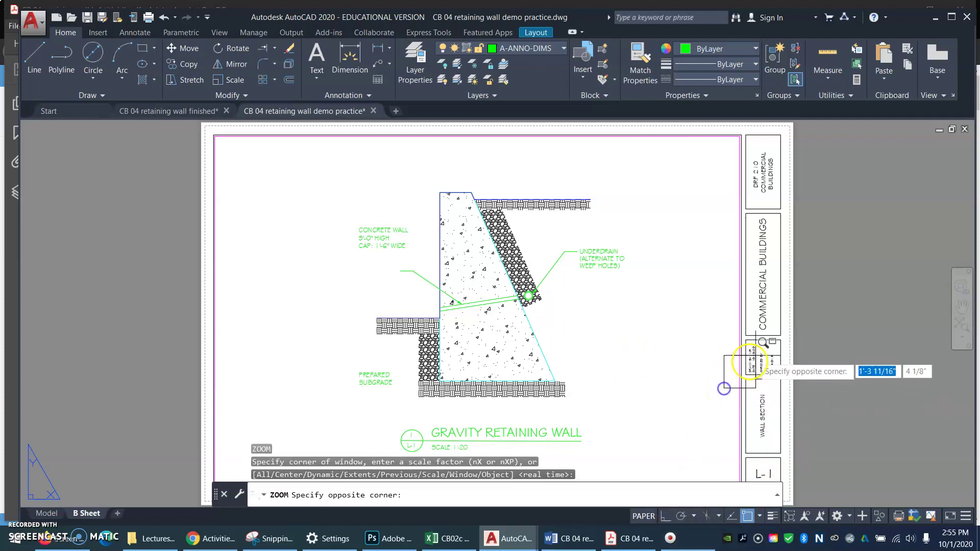
pyautogui.click(798, 323)
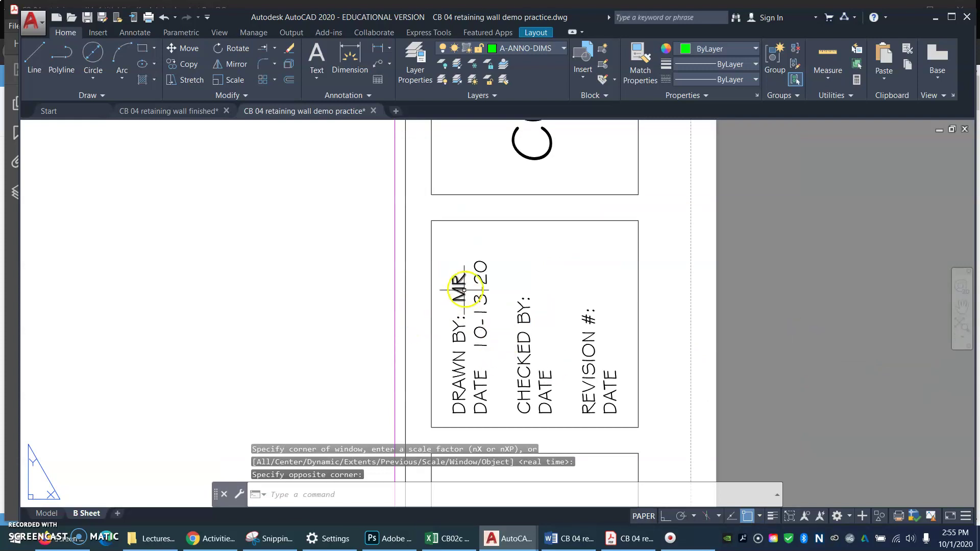